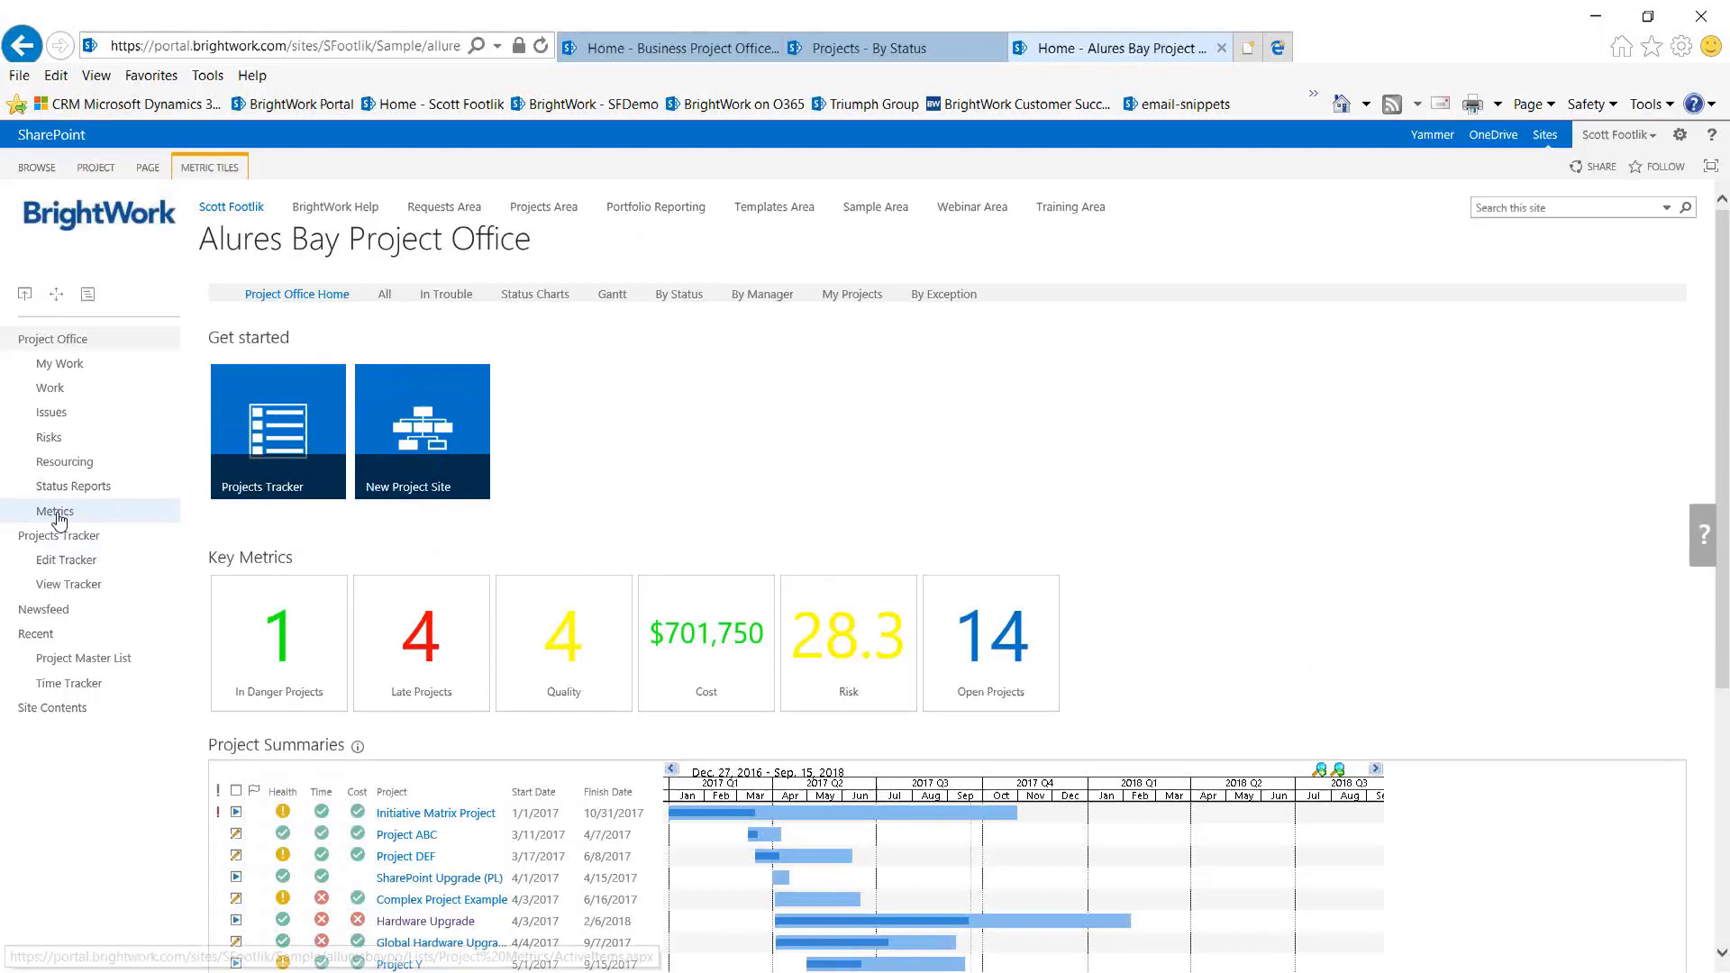
Open the Project Office Metrics list and review the Cost, Planned, Actual and Remaining Cost metrics.
{"action": "left_click", "coordinate": [55, 511]}
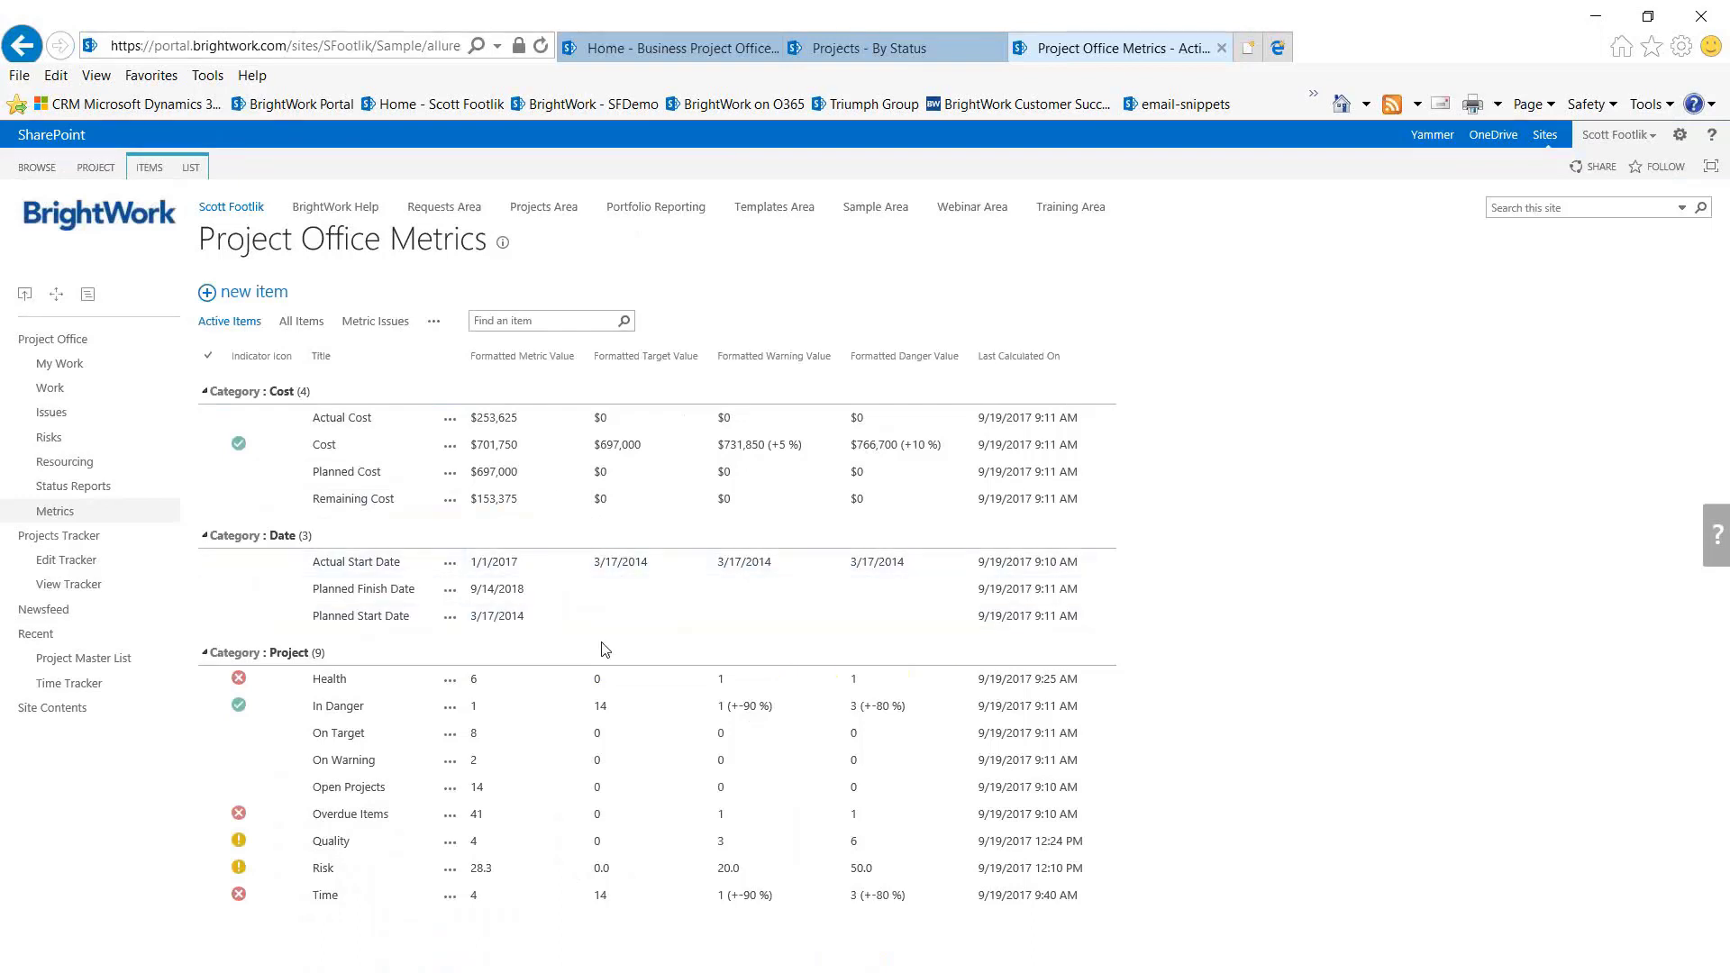
{"action": "left_click", "coordinate": [406, 455]}
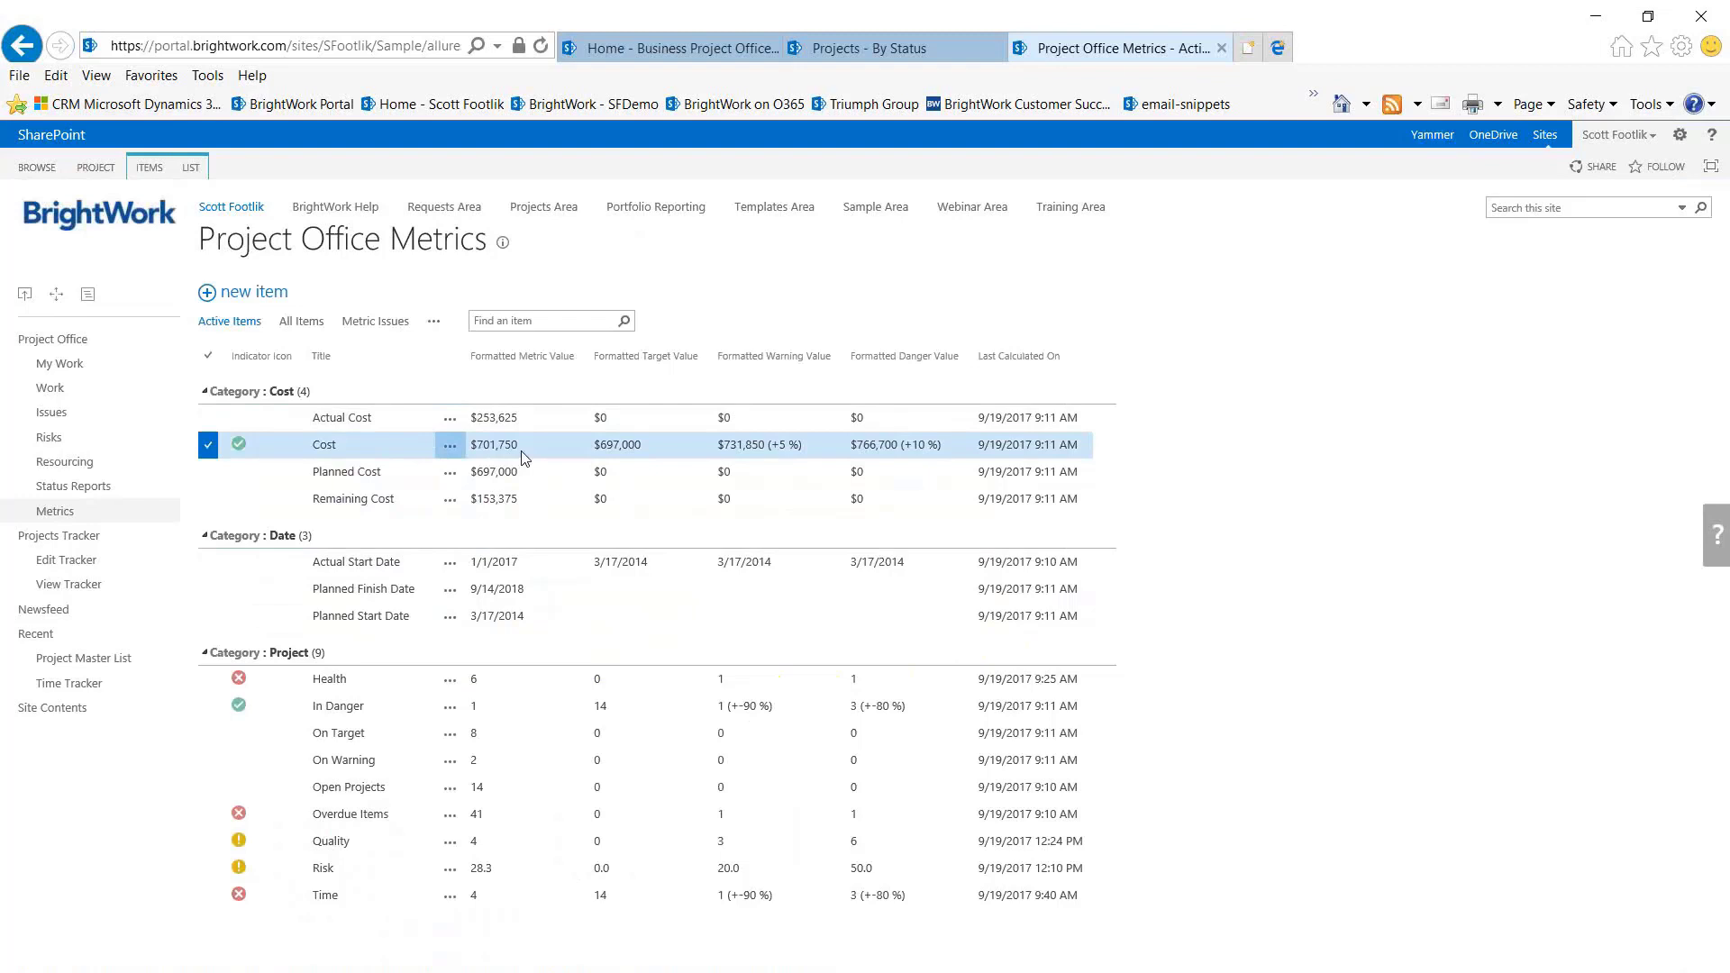
{"action": "left_click", "coordinate": [579, 478]}
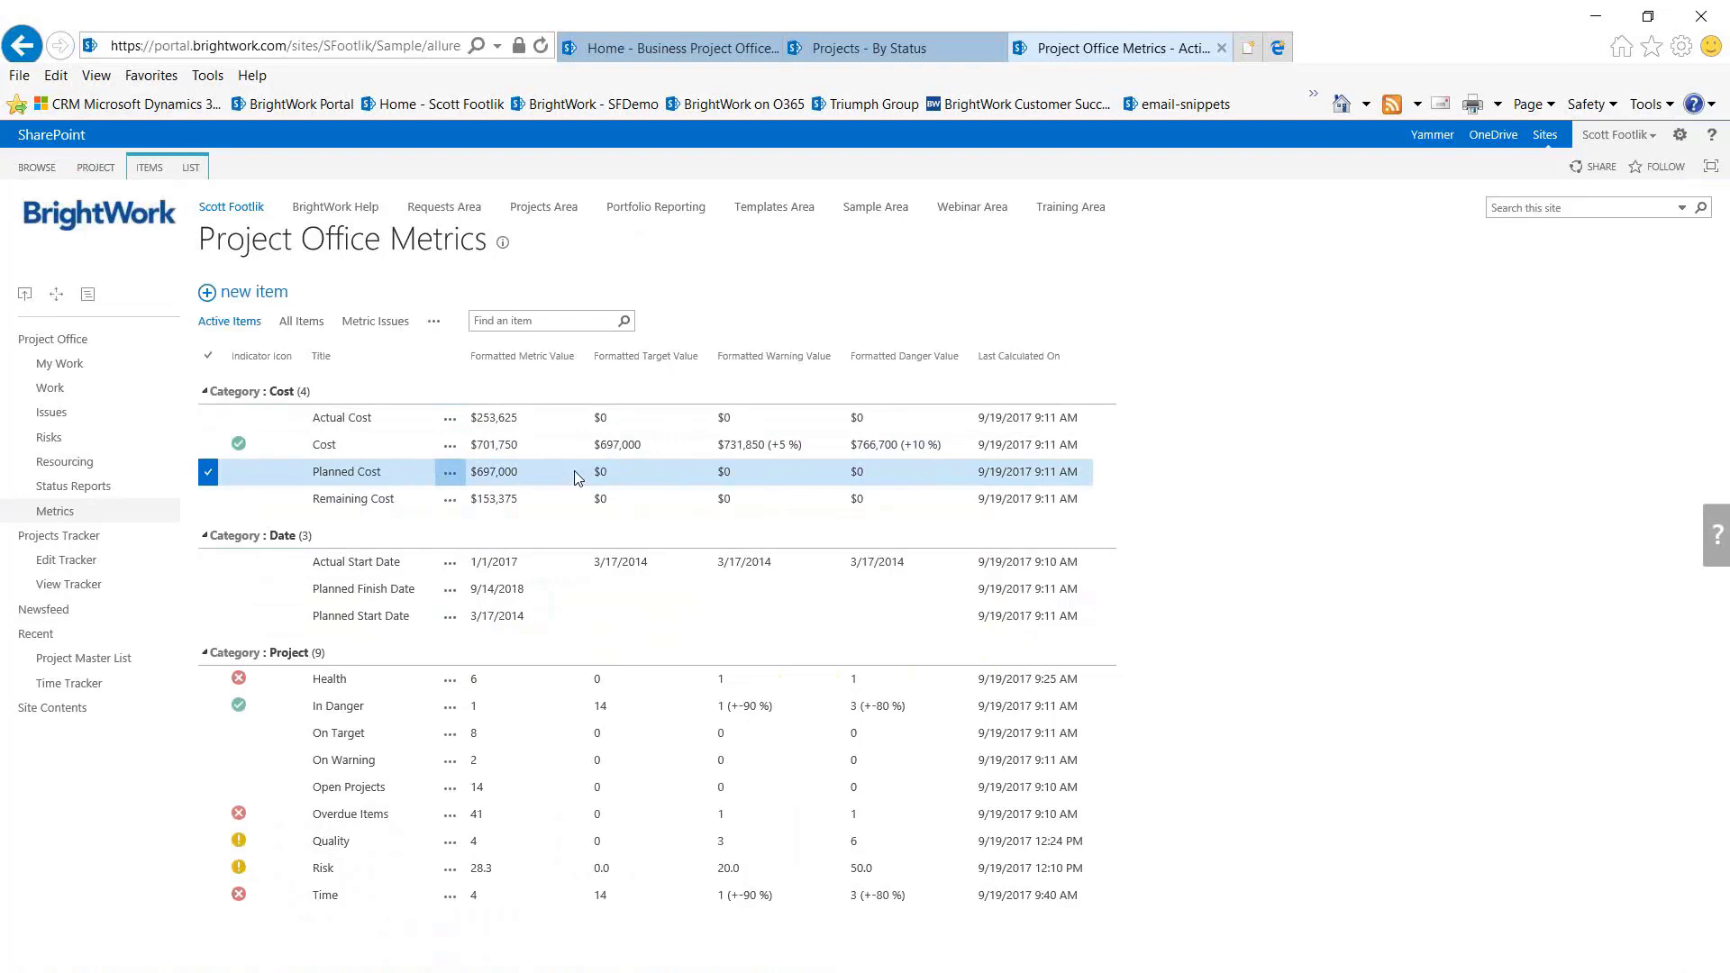
{"action": "left_click", "coordinate": [560, 446]}
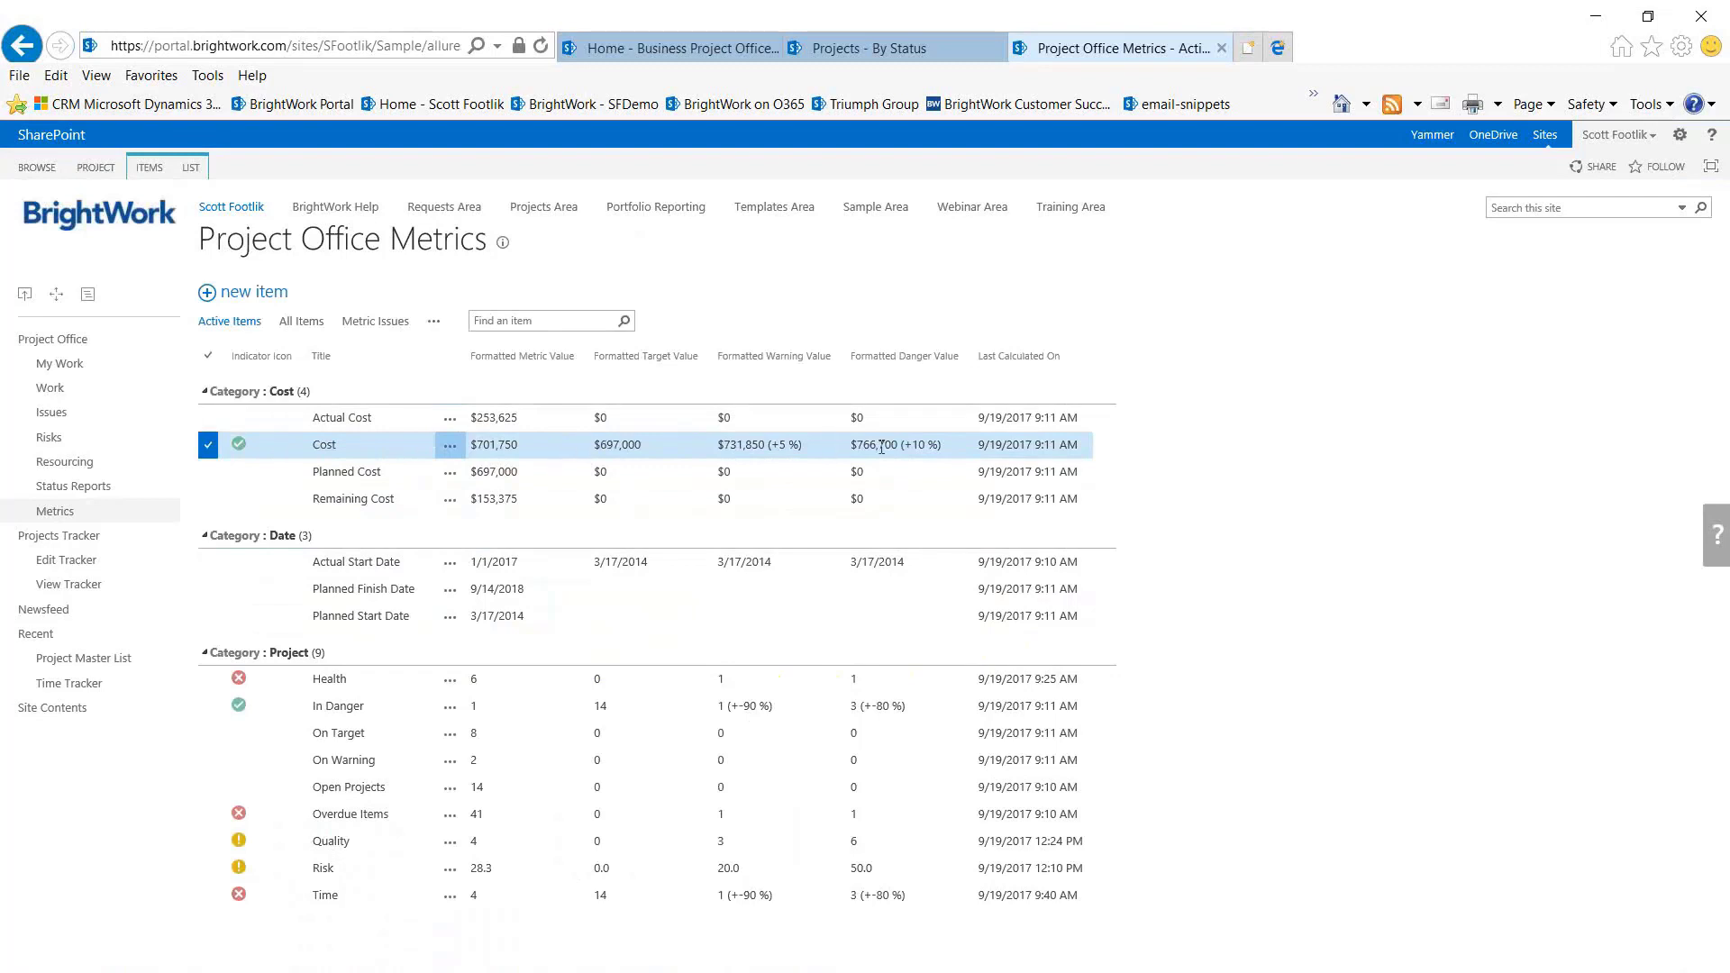
{"action": "left_click", "coordinate": [538, 426]}
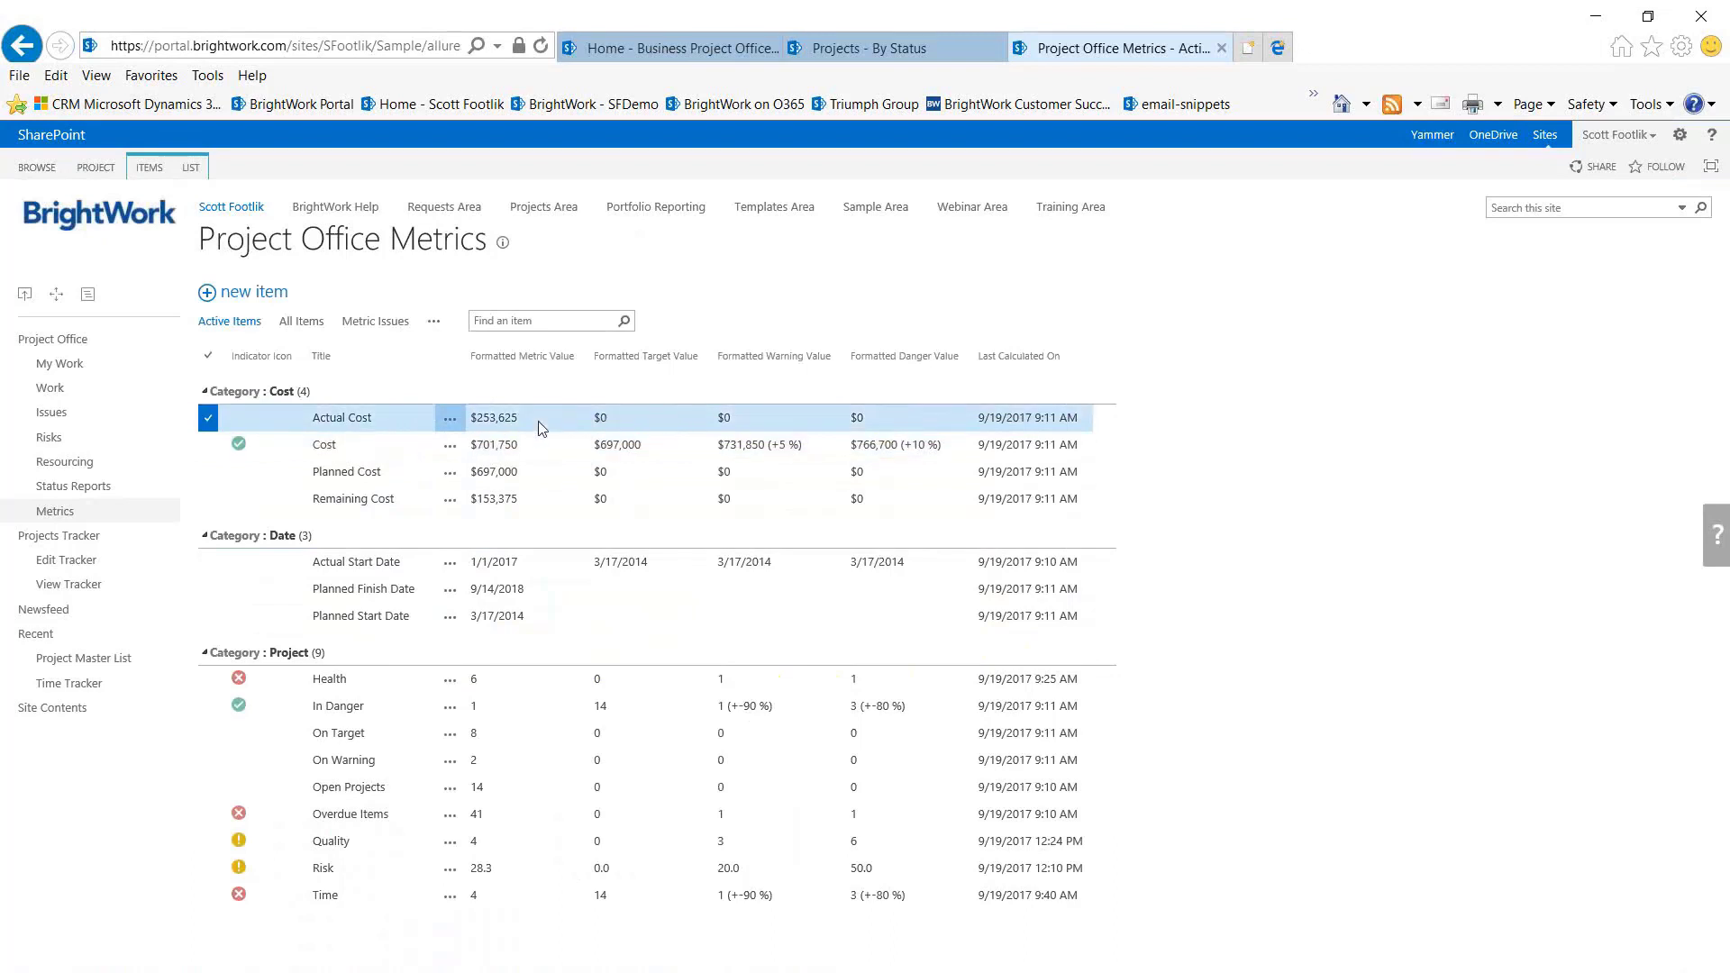
{"action": "left_click", "coordinate": [534, 473]}
{"action": "left_click", "coordinate": [532, 507]}
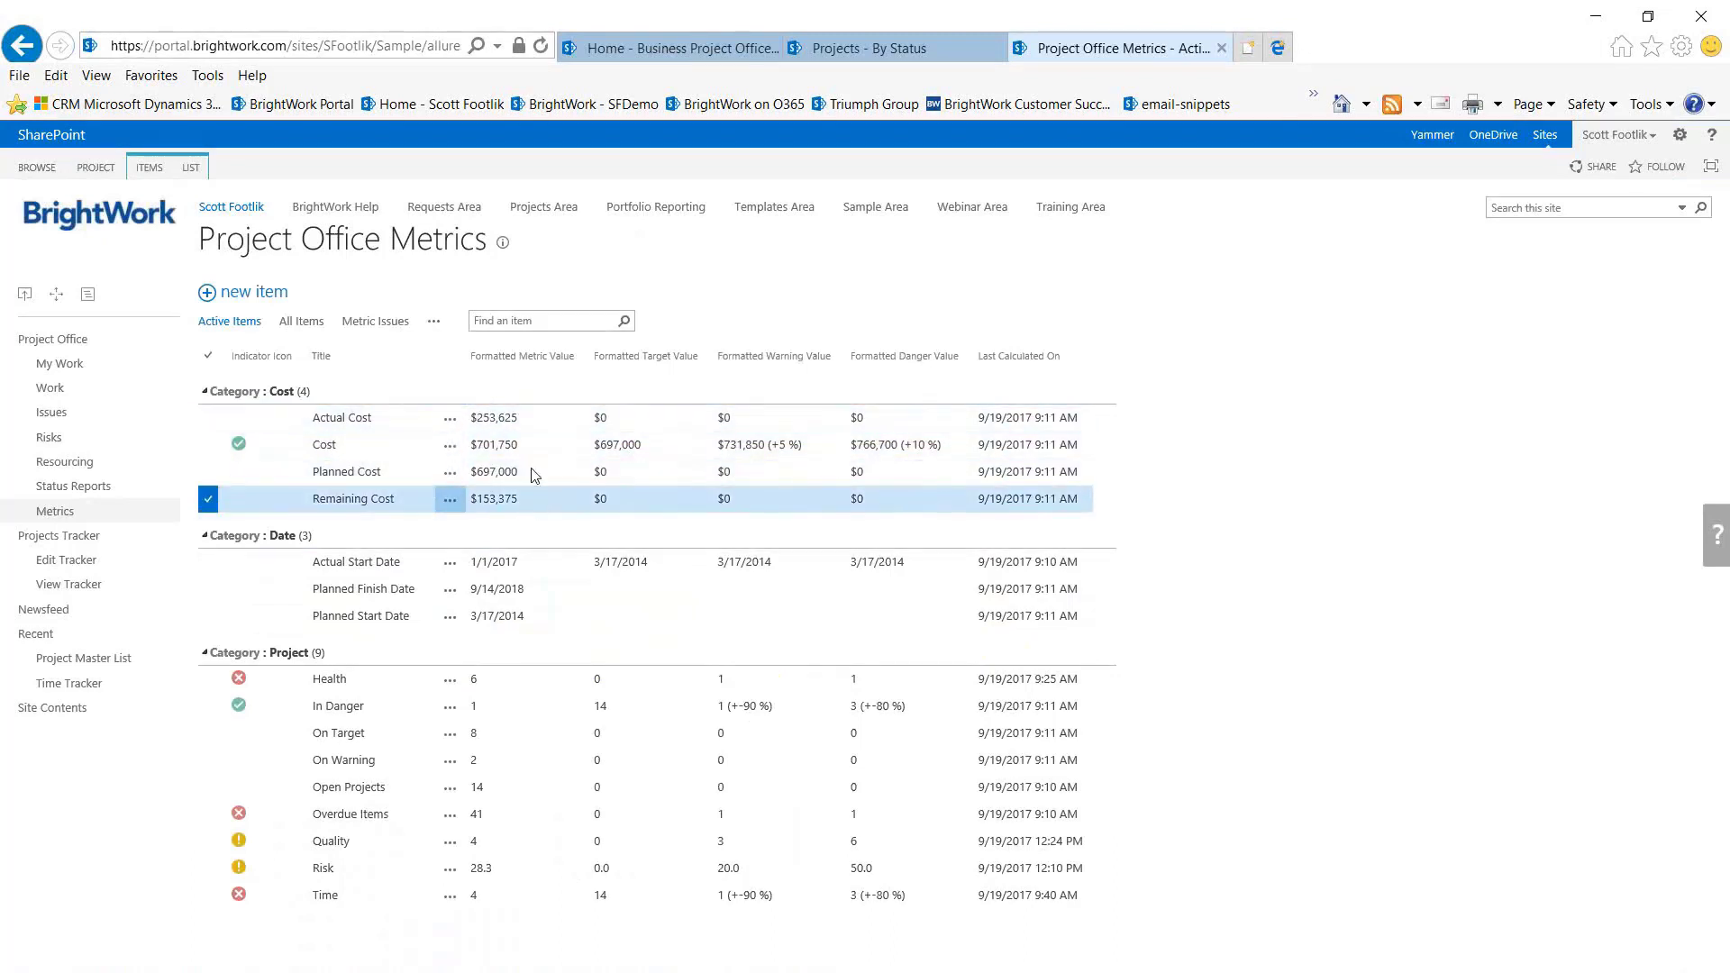
{"action": "left_click", "coordinate": [537, 456]}
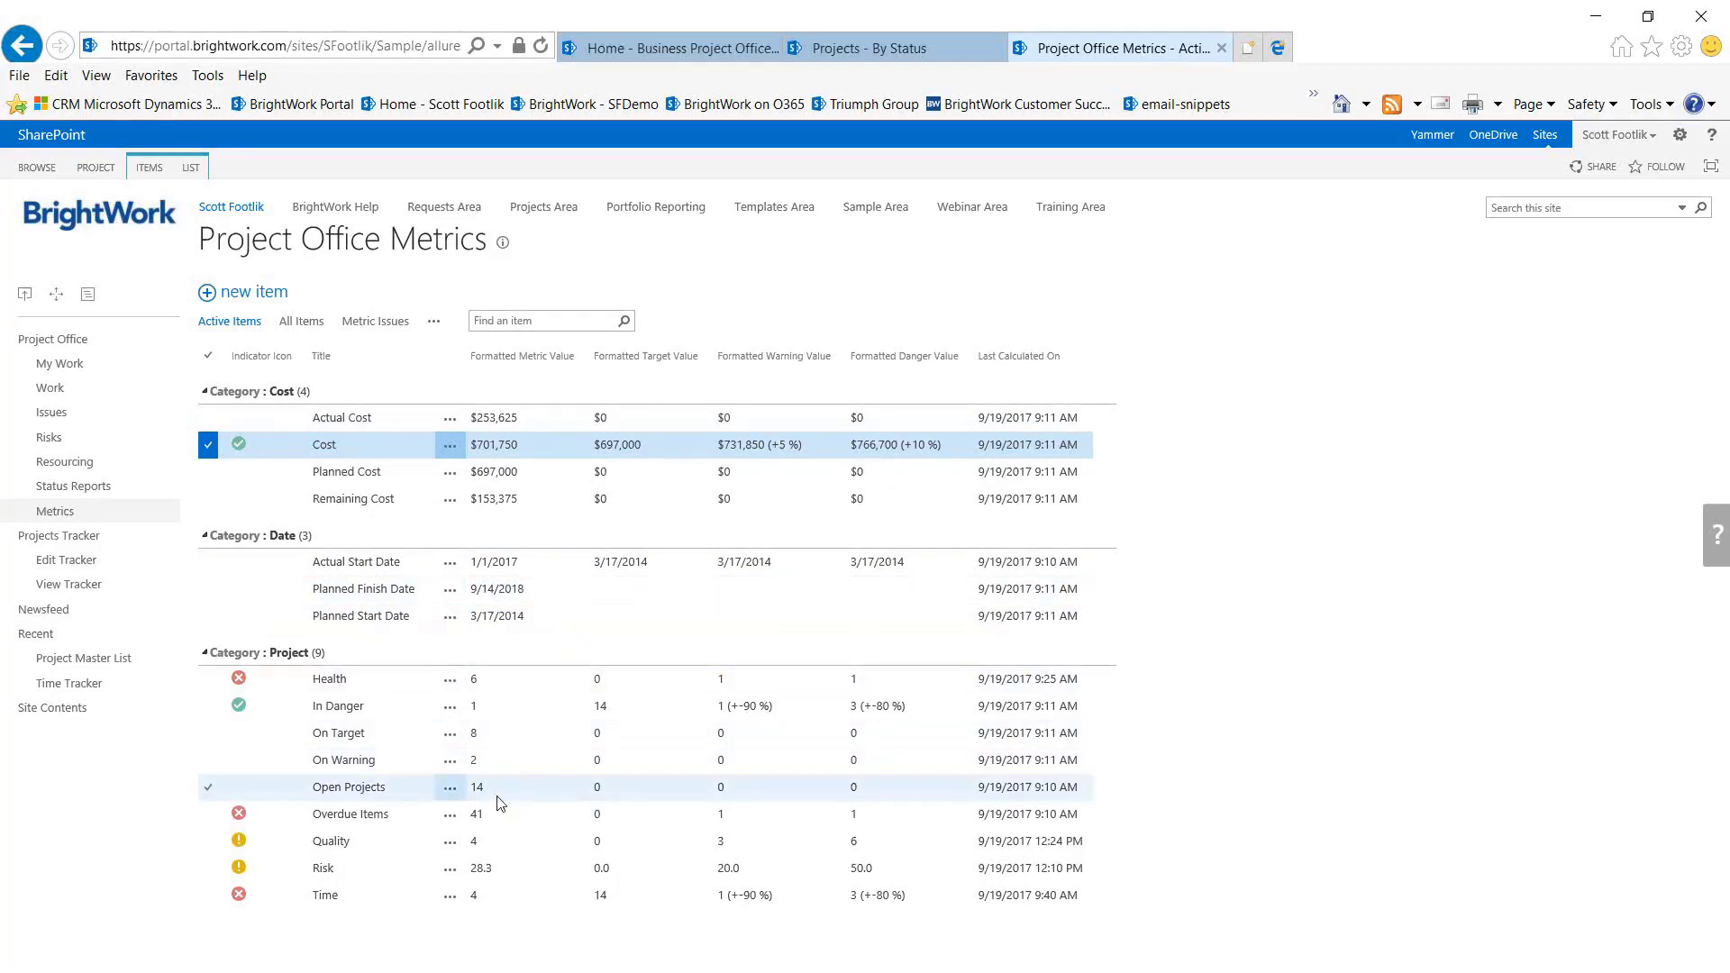
{"action": "left_click", "coordinate": [410, 900]}
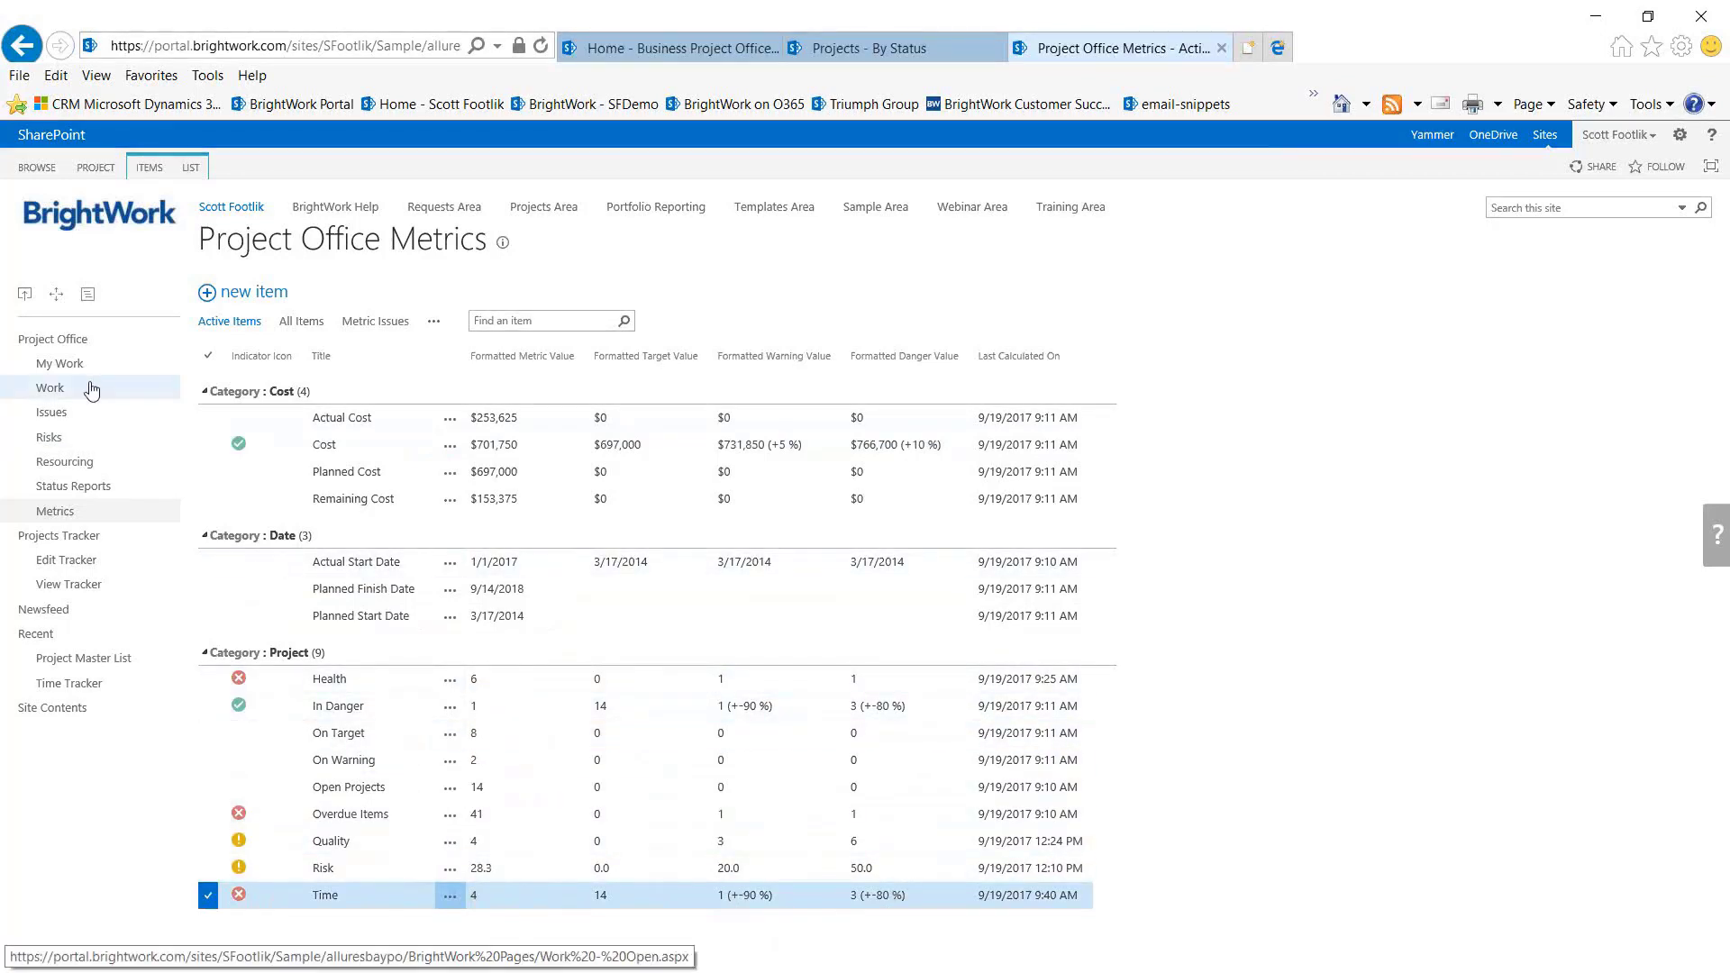
From the Project Office home page, open the Metric Tiles Settings via the METRIC TILES ribbon.
{"action": "left_click", "coordinate": [78, 360]}
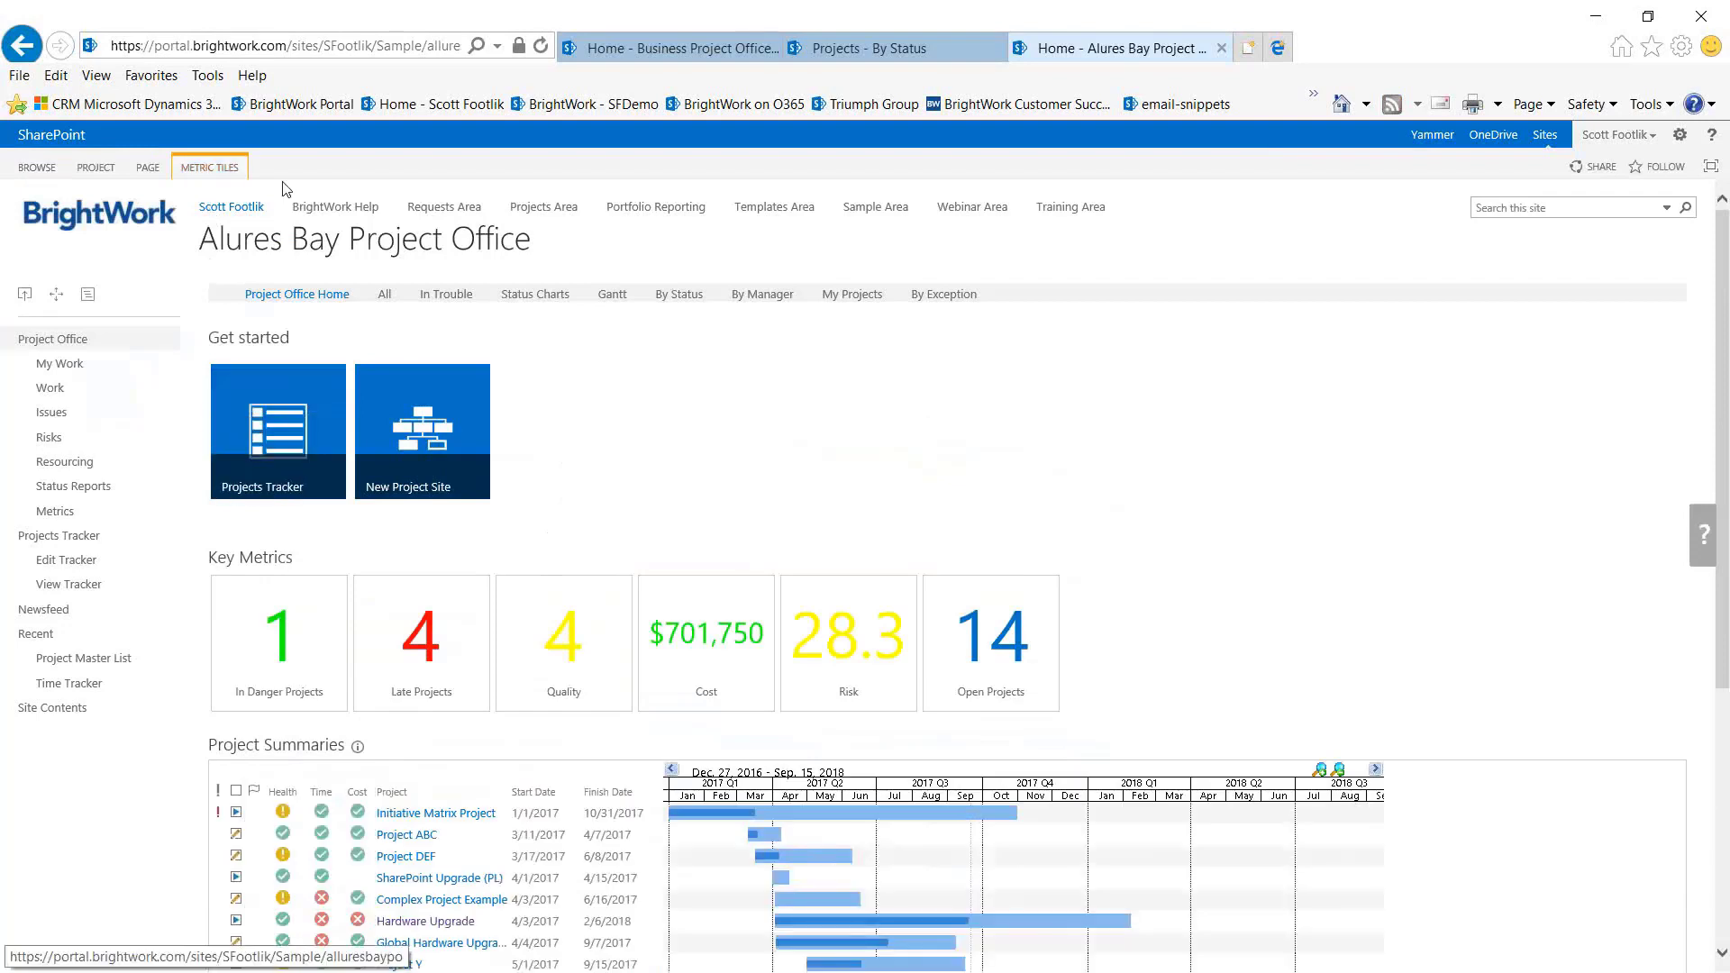
{"action": "left_click", "coordinate": [209, 167]}
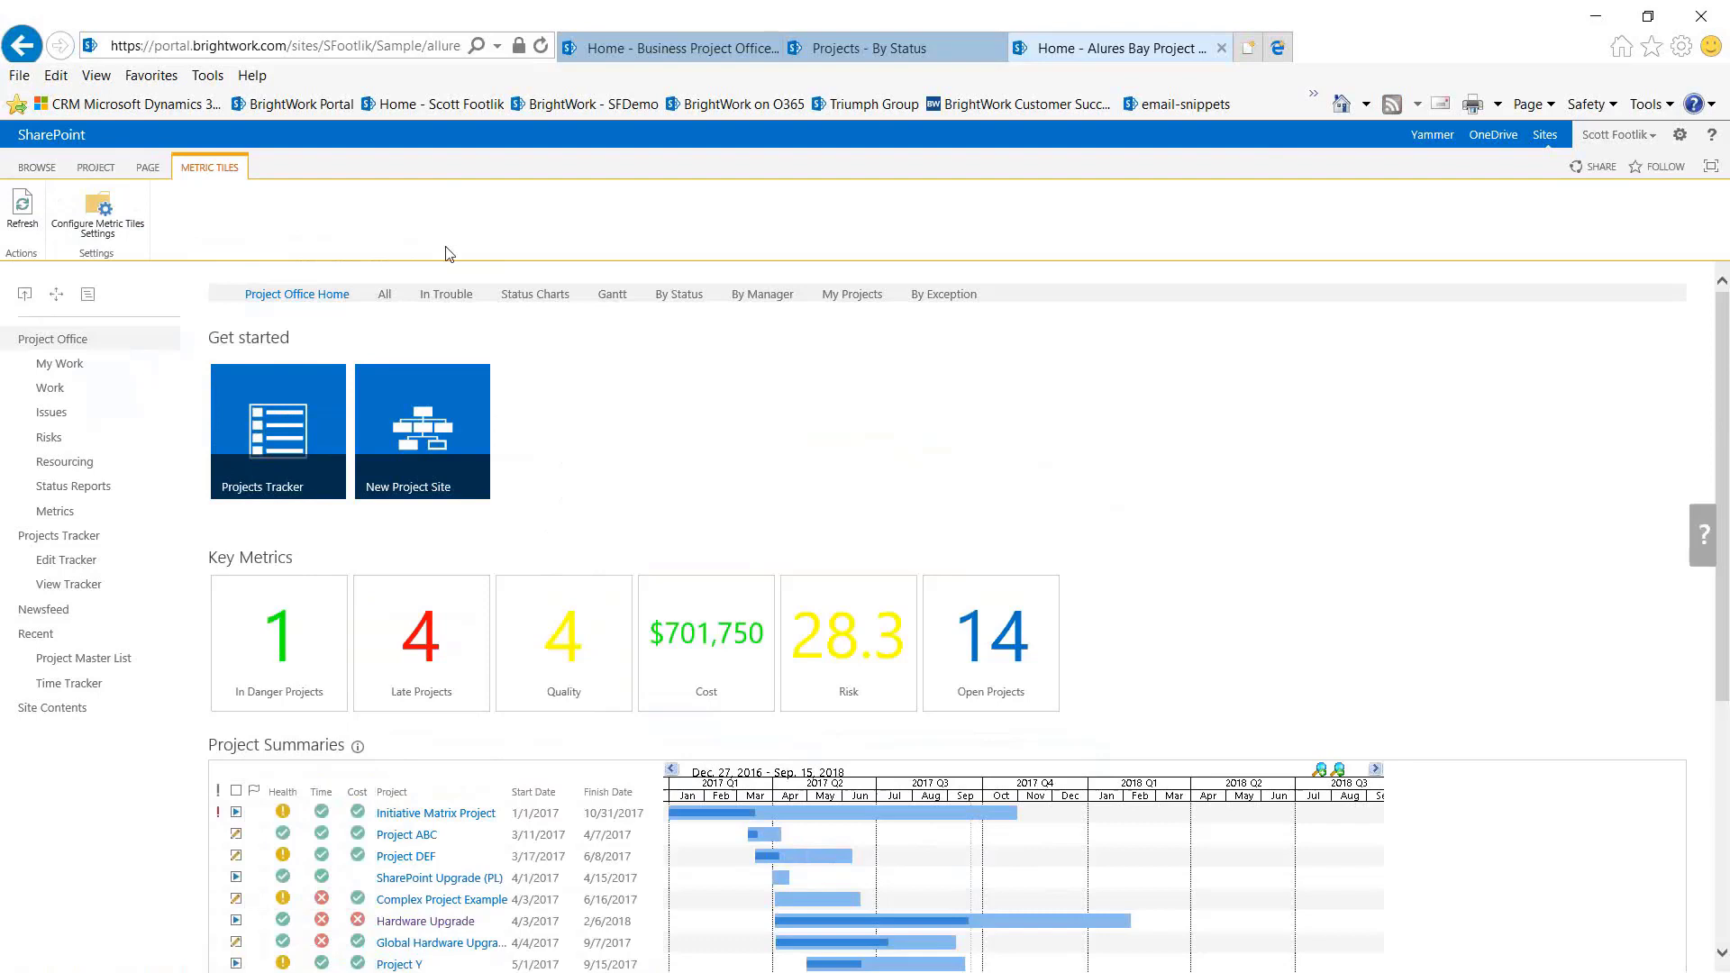
{"action": "left_click", "coordinate": [446, 294]}
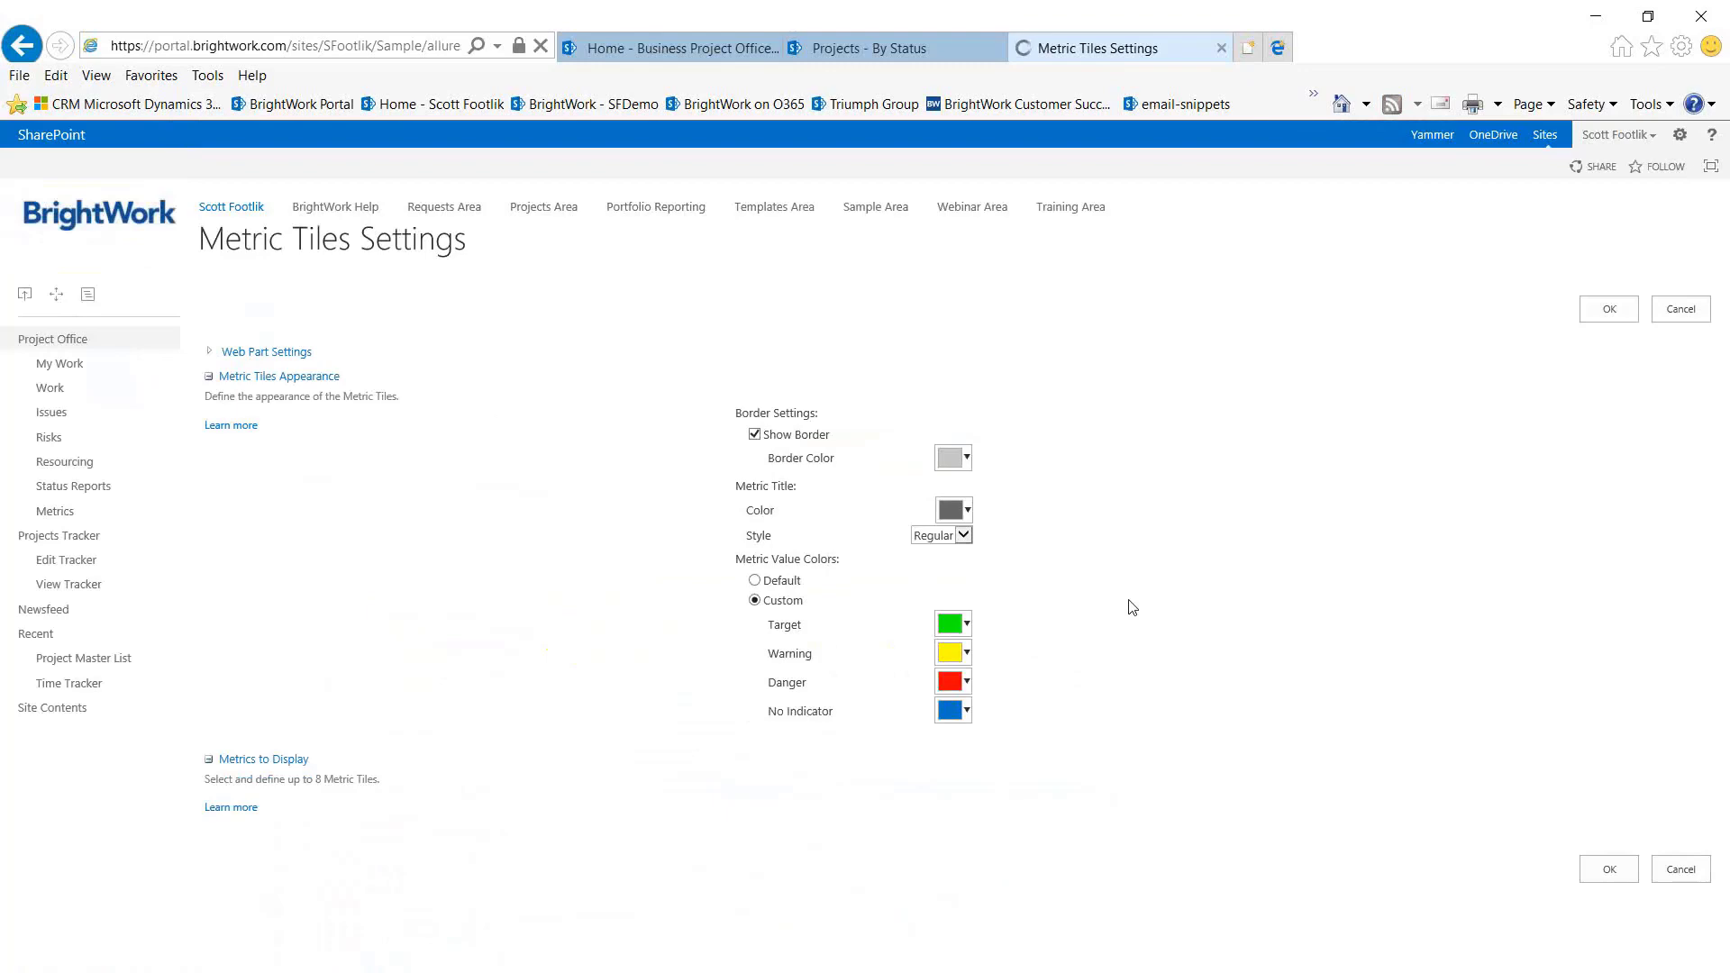
Set the seventh tile's Metric ID to OverdueItems under Metrics to Display and save.
{"action": "scroll", "coordinate": [1133, 608], "scroll_direction": "down", "scroll_amount": 4}
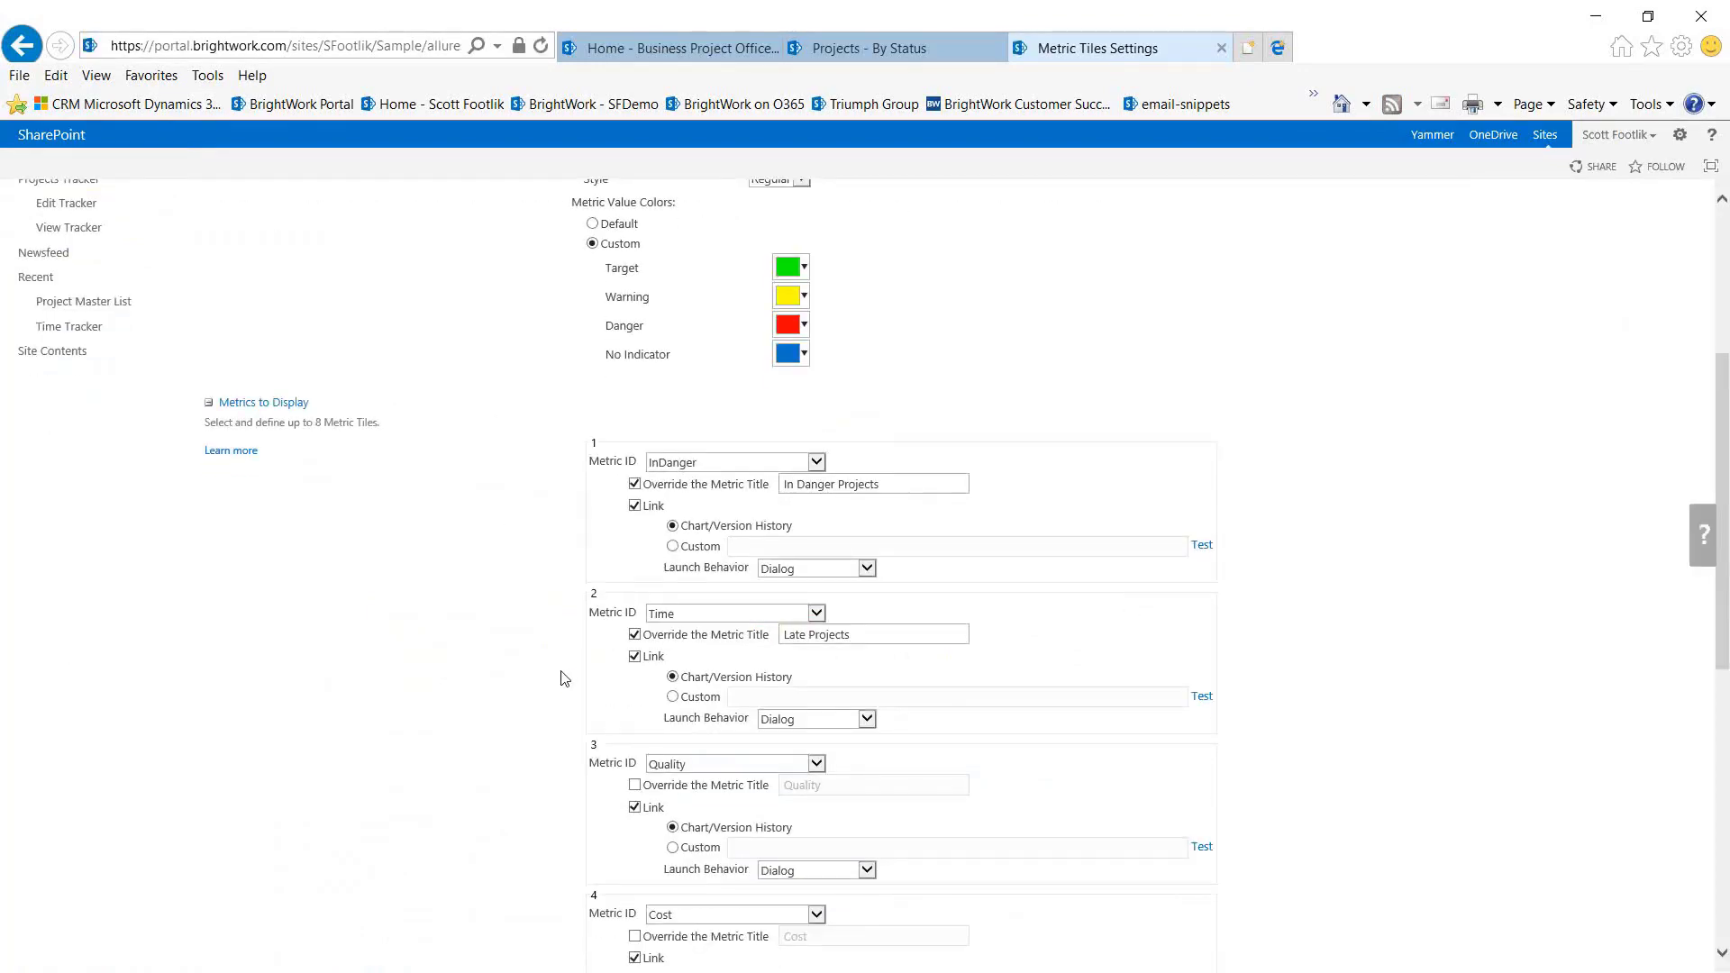
{"action": "scroll", "coordinate": [564, 678], "scroll_direction": "down", "scroll_amount": 1}
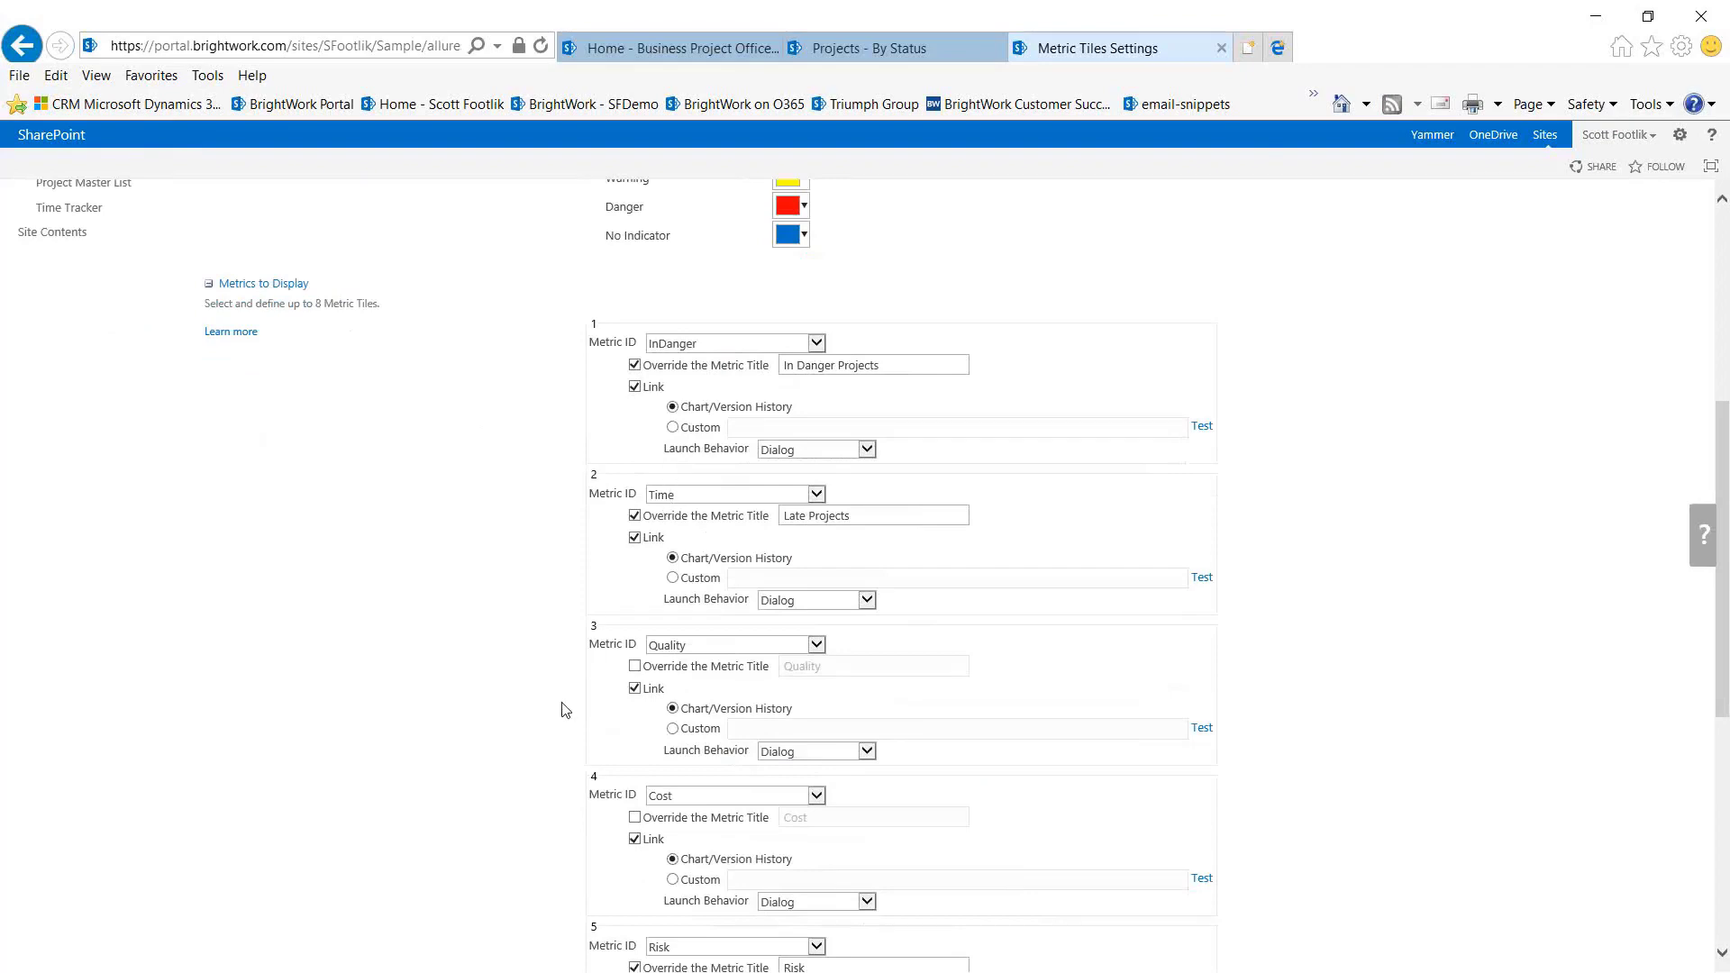
{"action": "scroll", "coordinate": [714, 502], "scroll_direction": "down", "scroll_amount": 1}
{"action": "scroll", "coordinate": [685, 703], "scroll_direction": "down", "scroll_amount": 2}
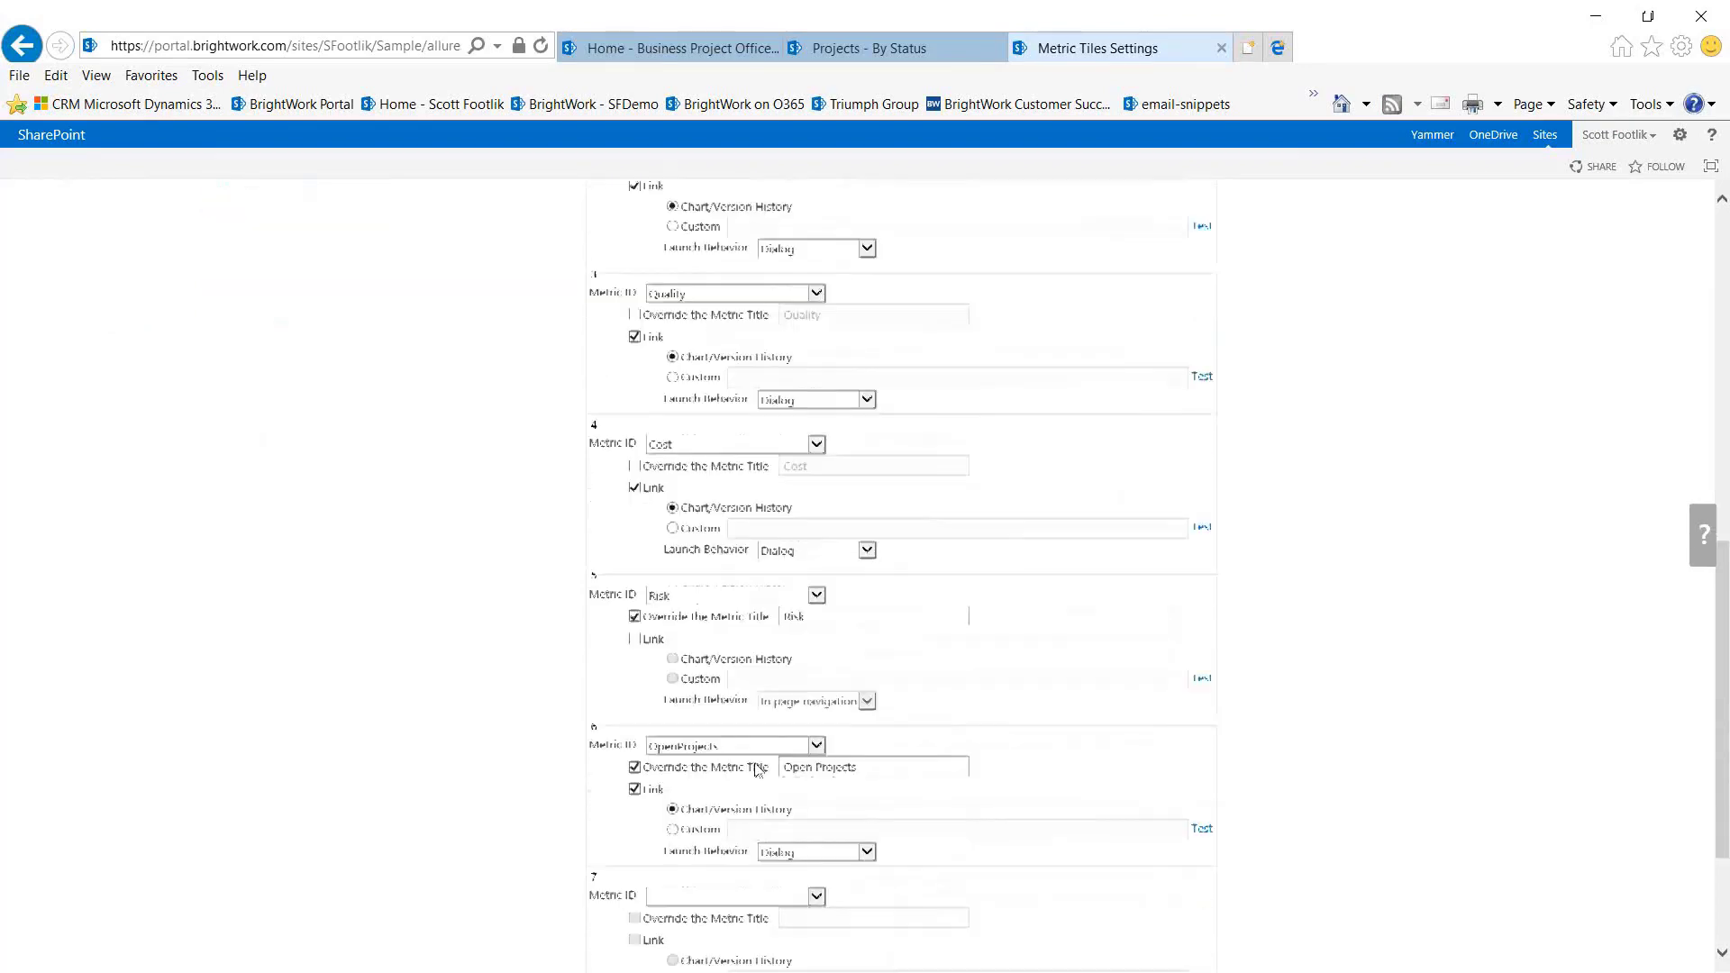
{"action": "scroll", "coordinate": [757, 770], "scroll_direction": "down", "scroll_amount": 2}
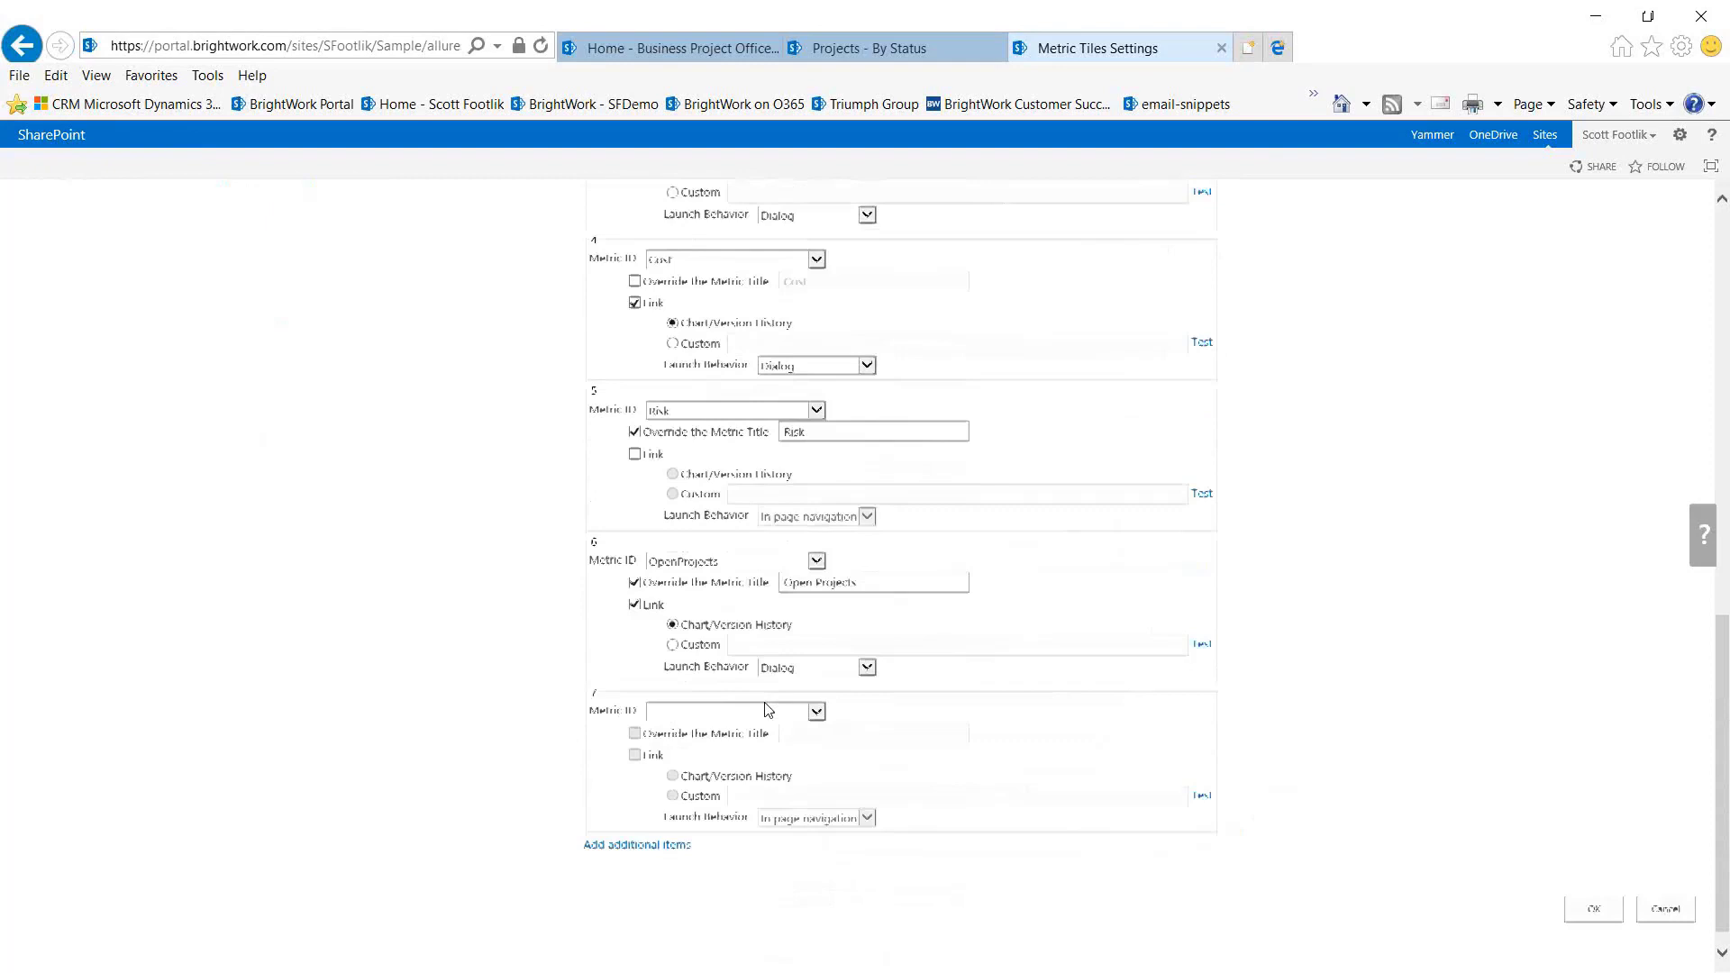
{"action": "left_click", "coordinate": [822, 692]}
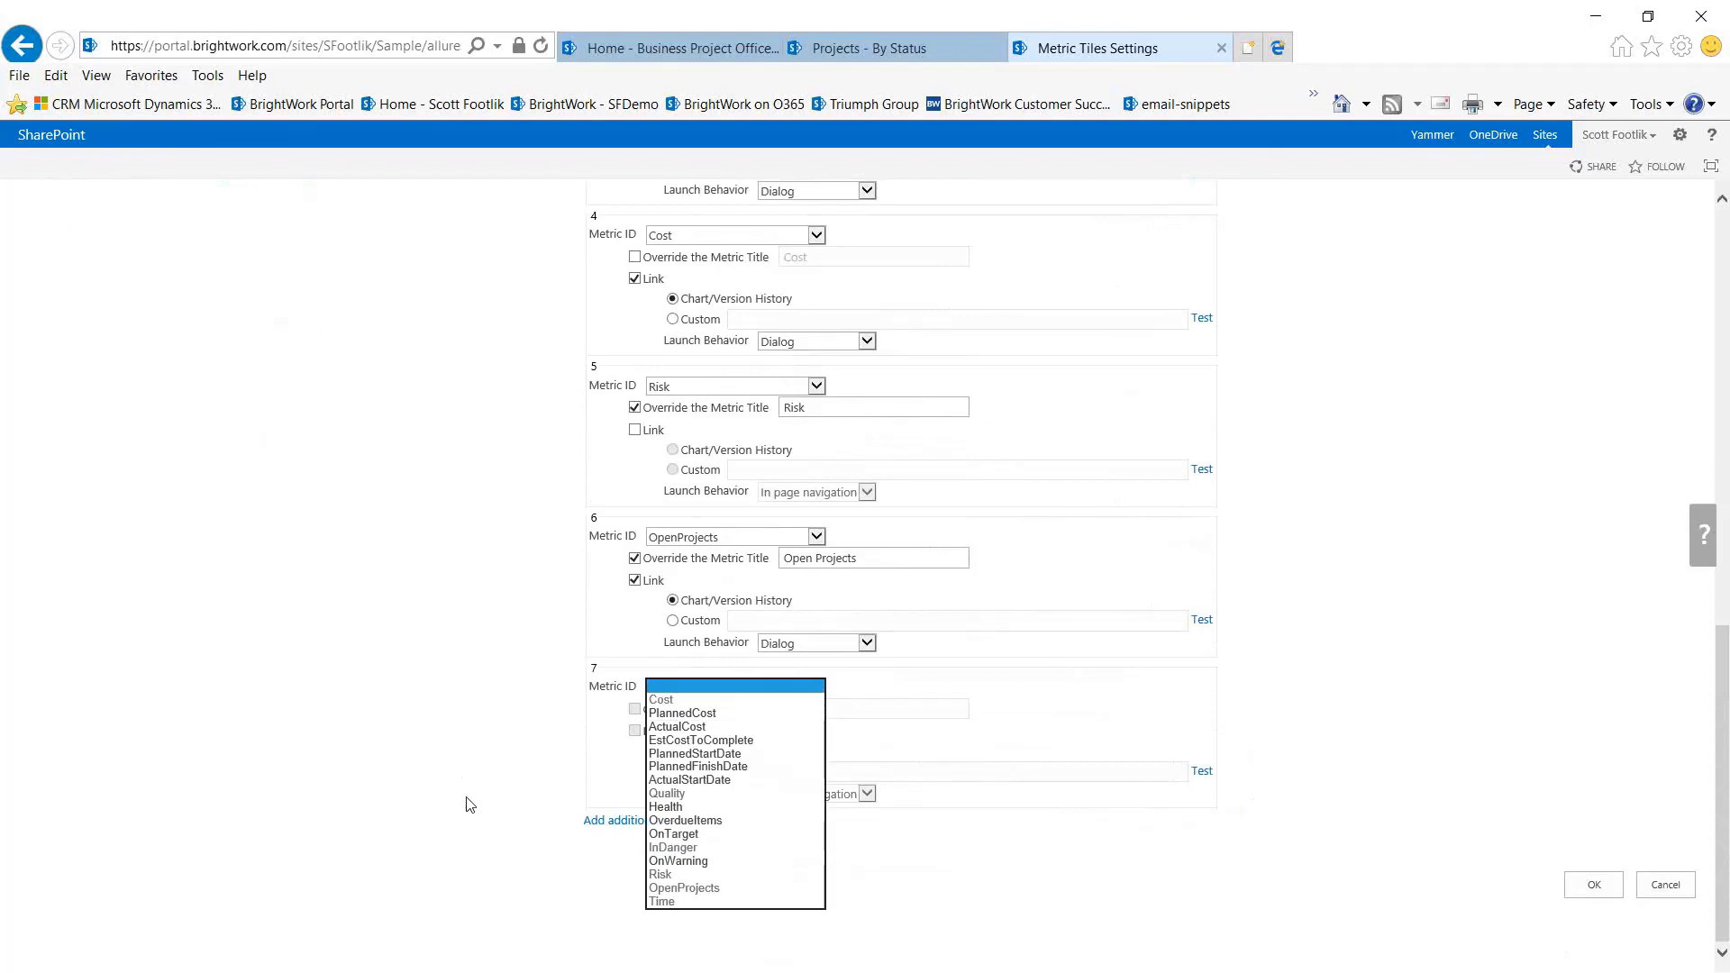
{"action": "left_click", "coordinate": [664, 822]}
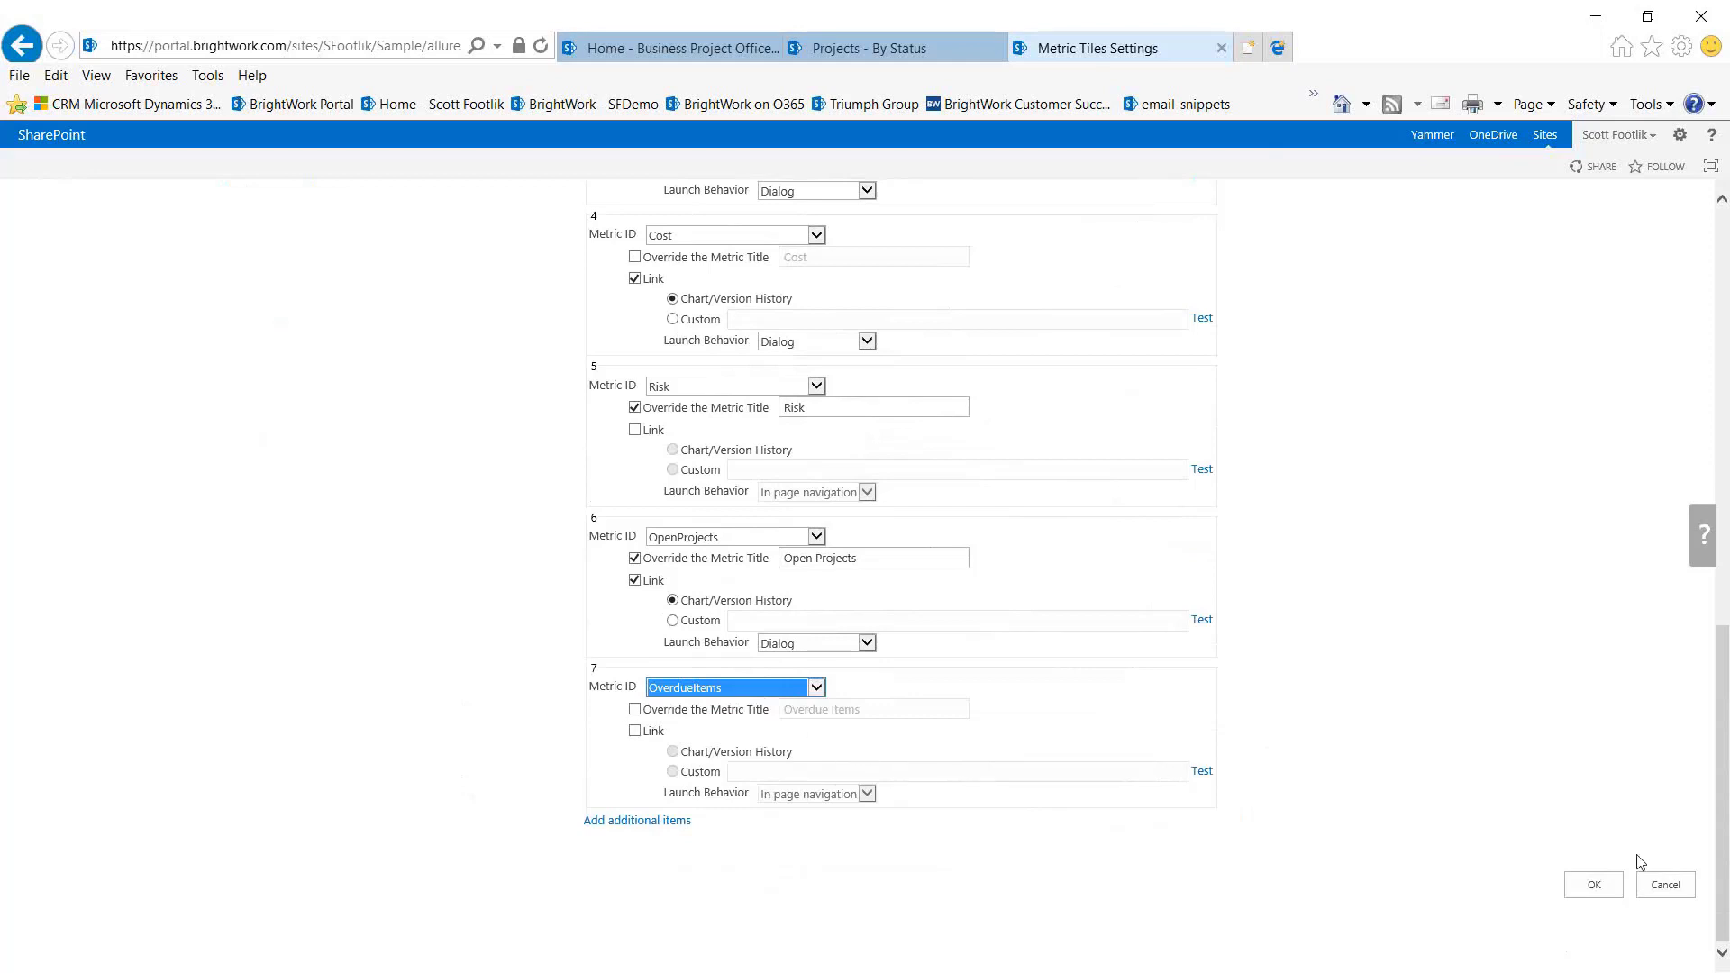
{"action": "left_click", "coordinate": [1593, 884]}
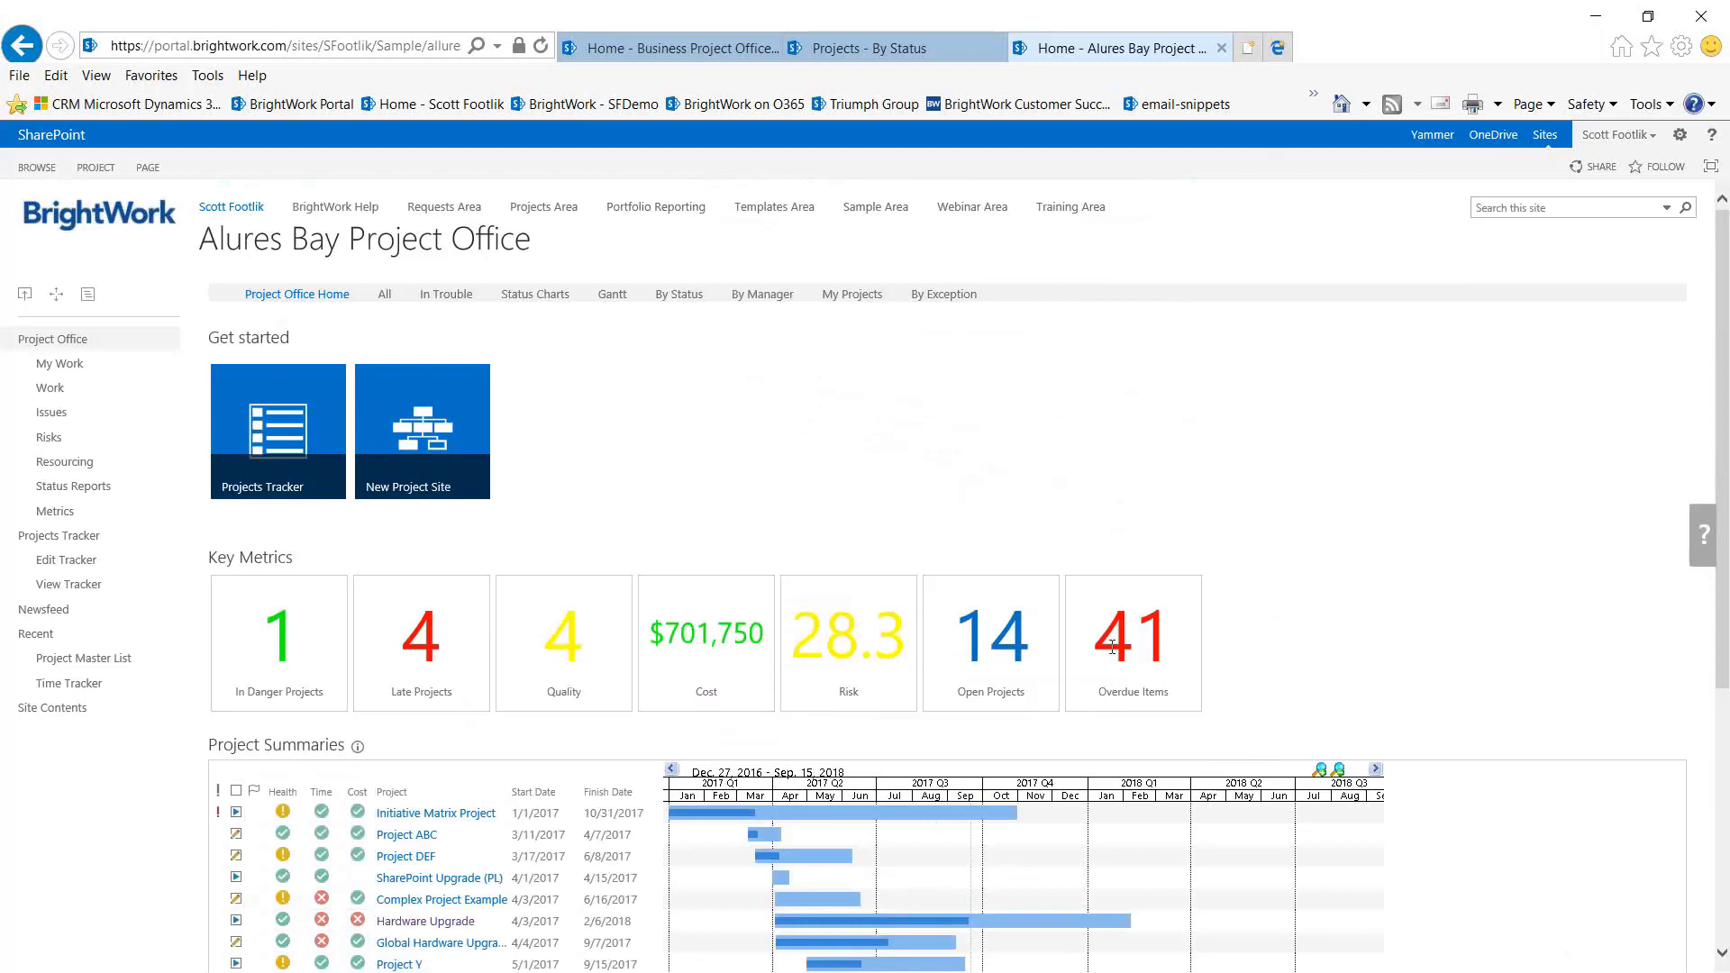
Open the Work list's Overdue view and scroll through the overdue tasks grouped by project.
{"action": "left_click", "coordinate": [51, 387]}
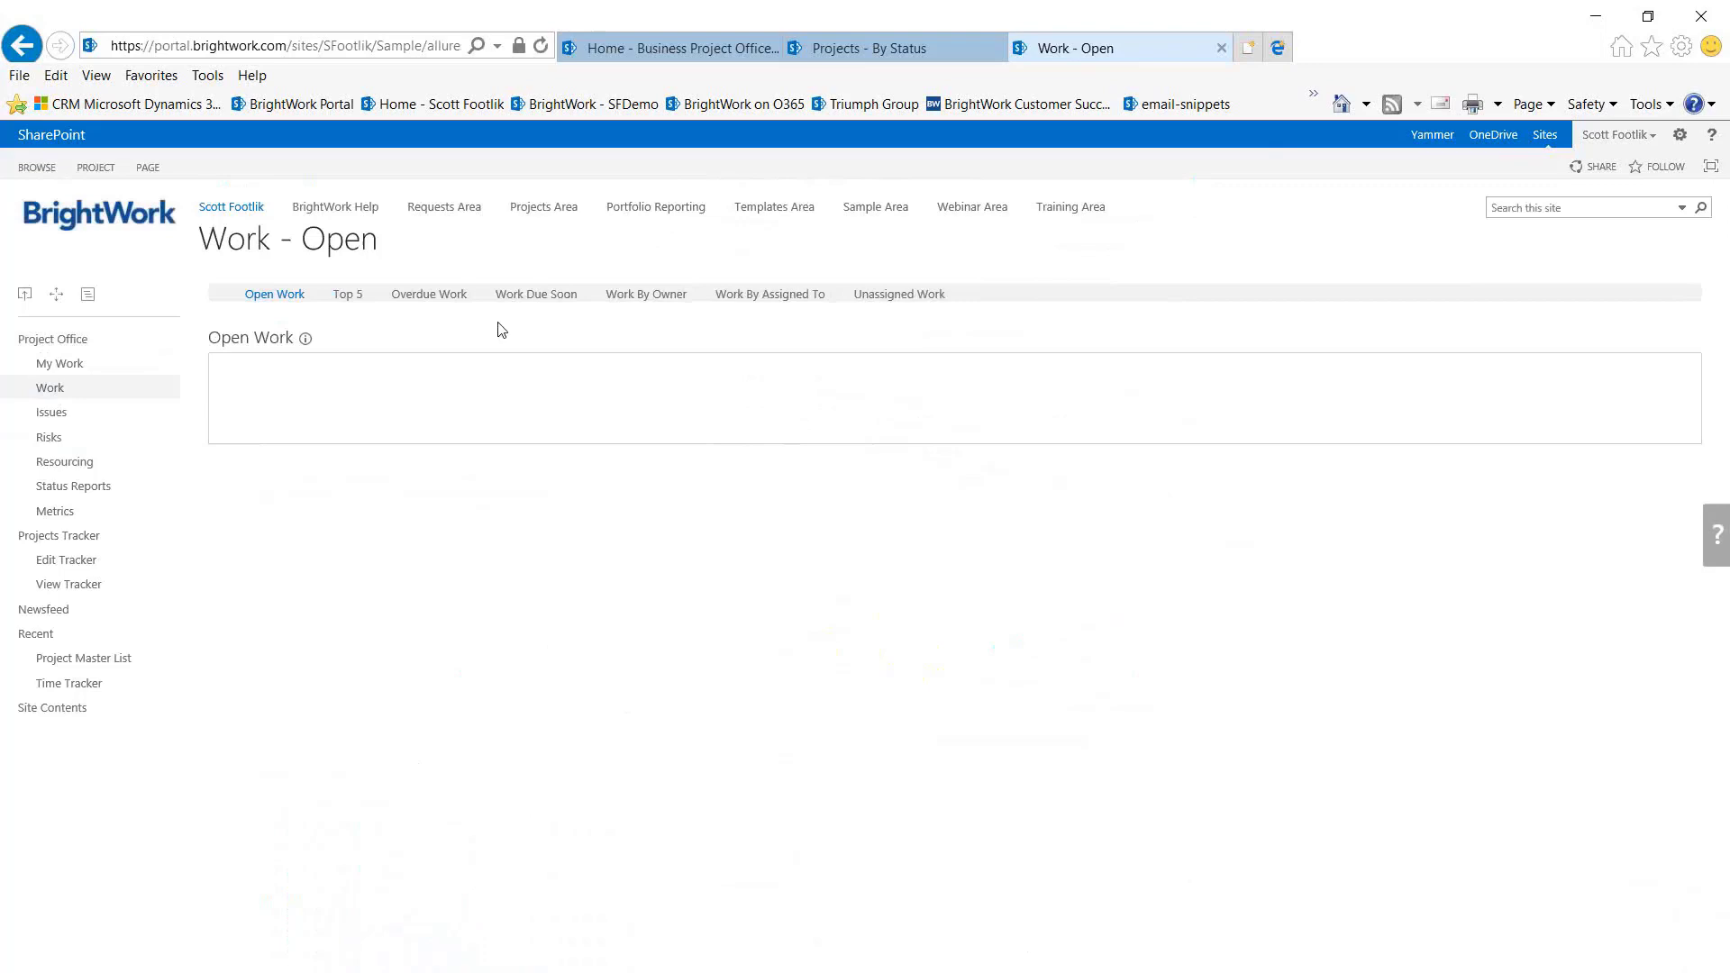
{"action": "left_click", "coordinate": [444, 298]}
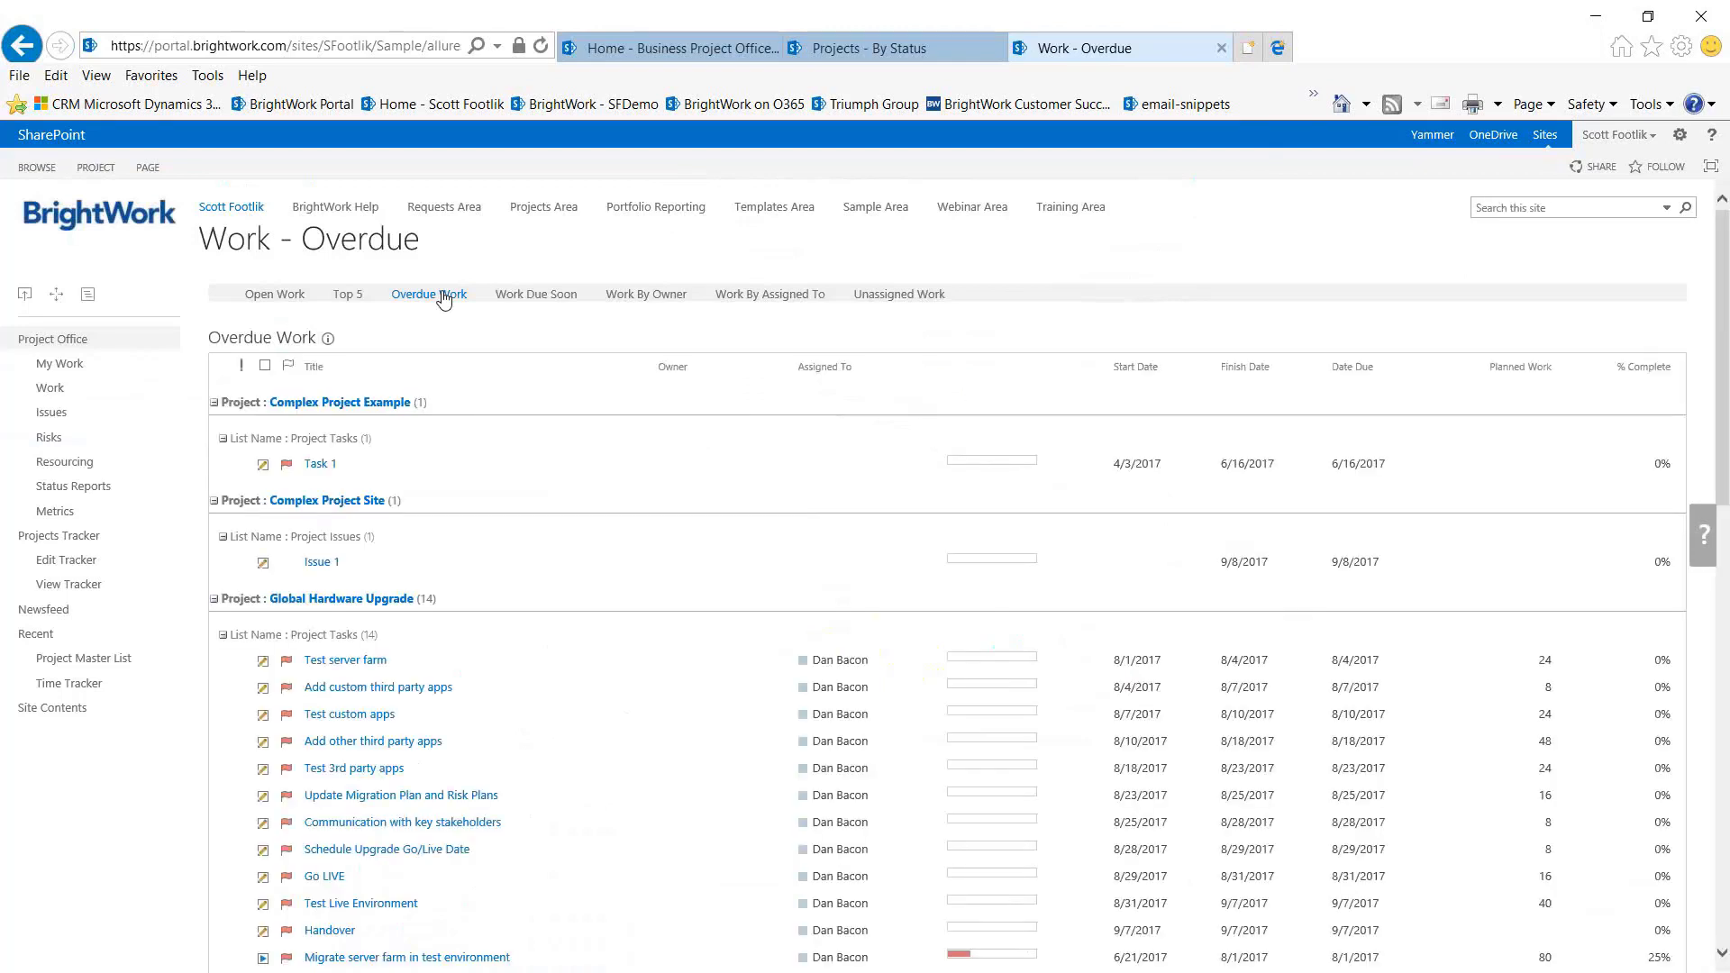
{"action": "scroll", "coordinate": [559, 792], "scroll_direction": "down", "scroll_amount": 2}
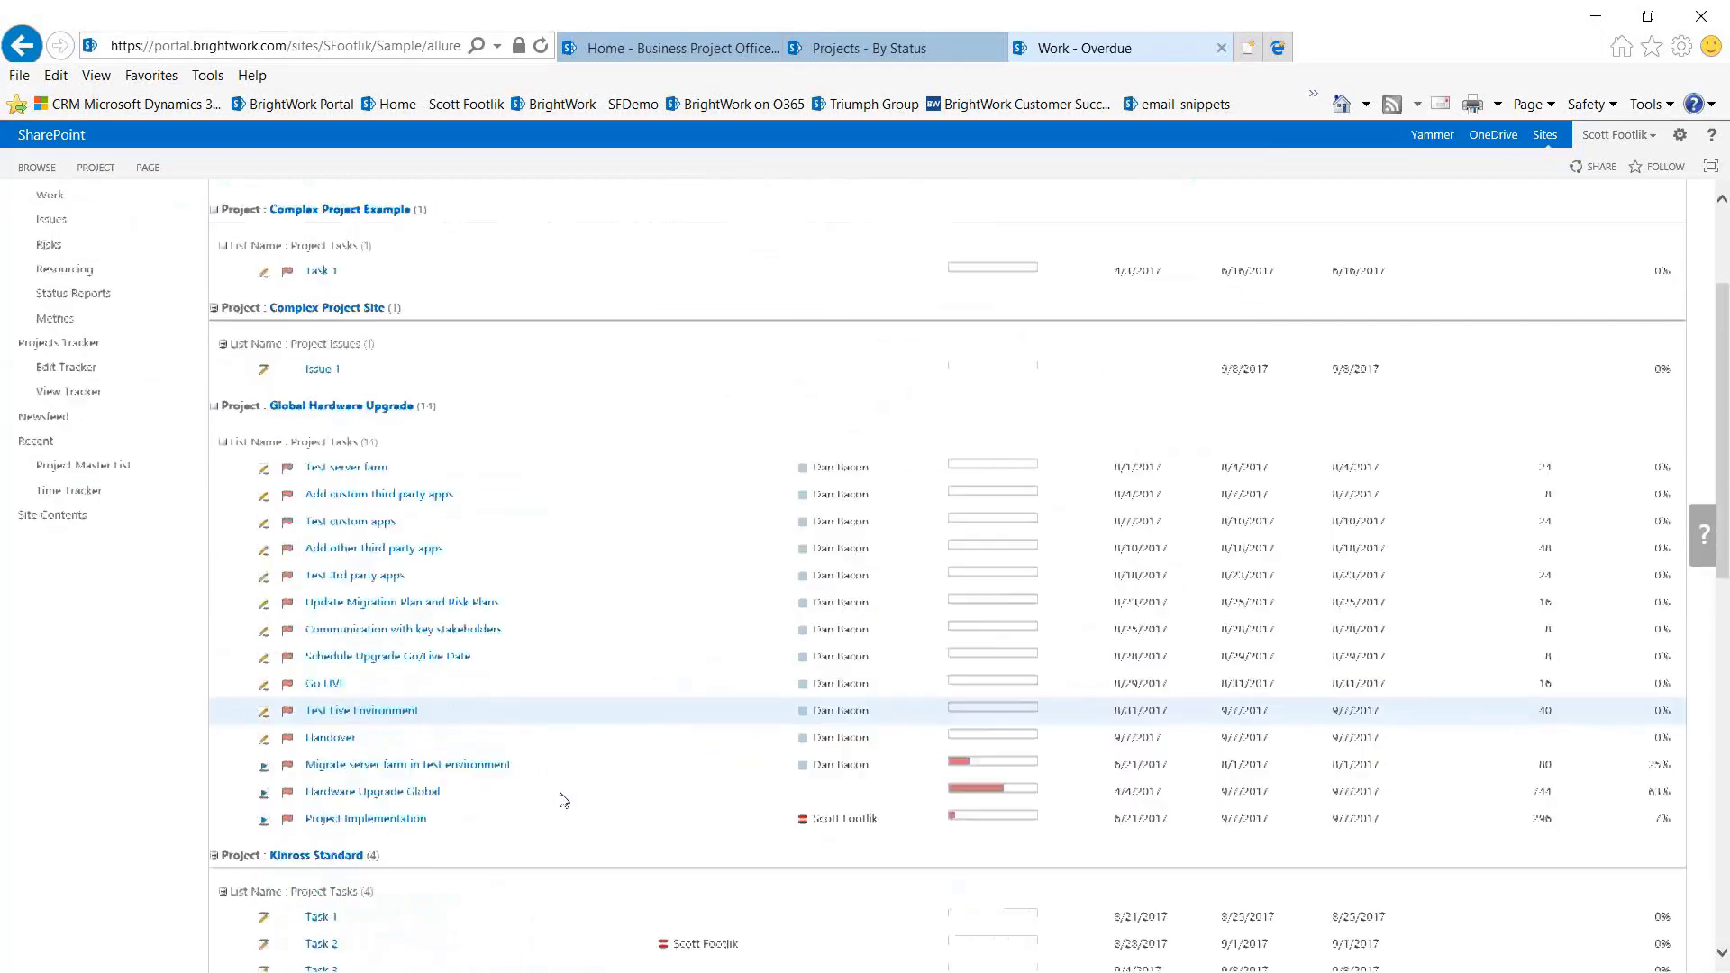
{"action": "scroll", "coordinate": [560, 797], "scroll_direction": "down", "scroll_amount": 2}
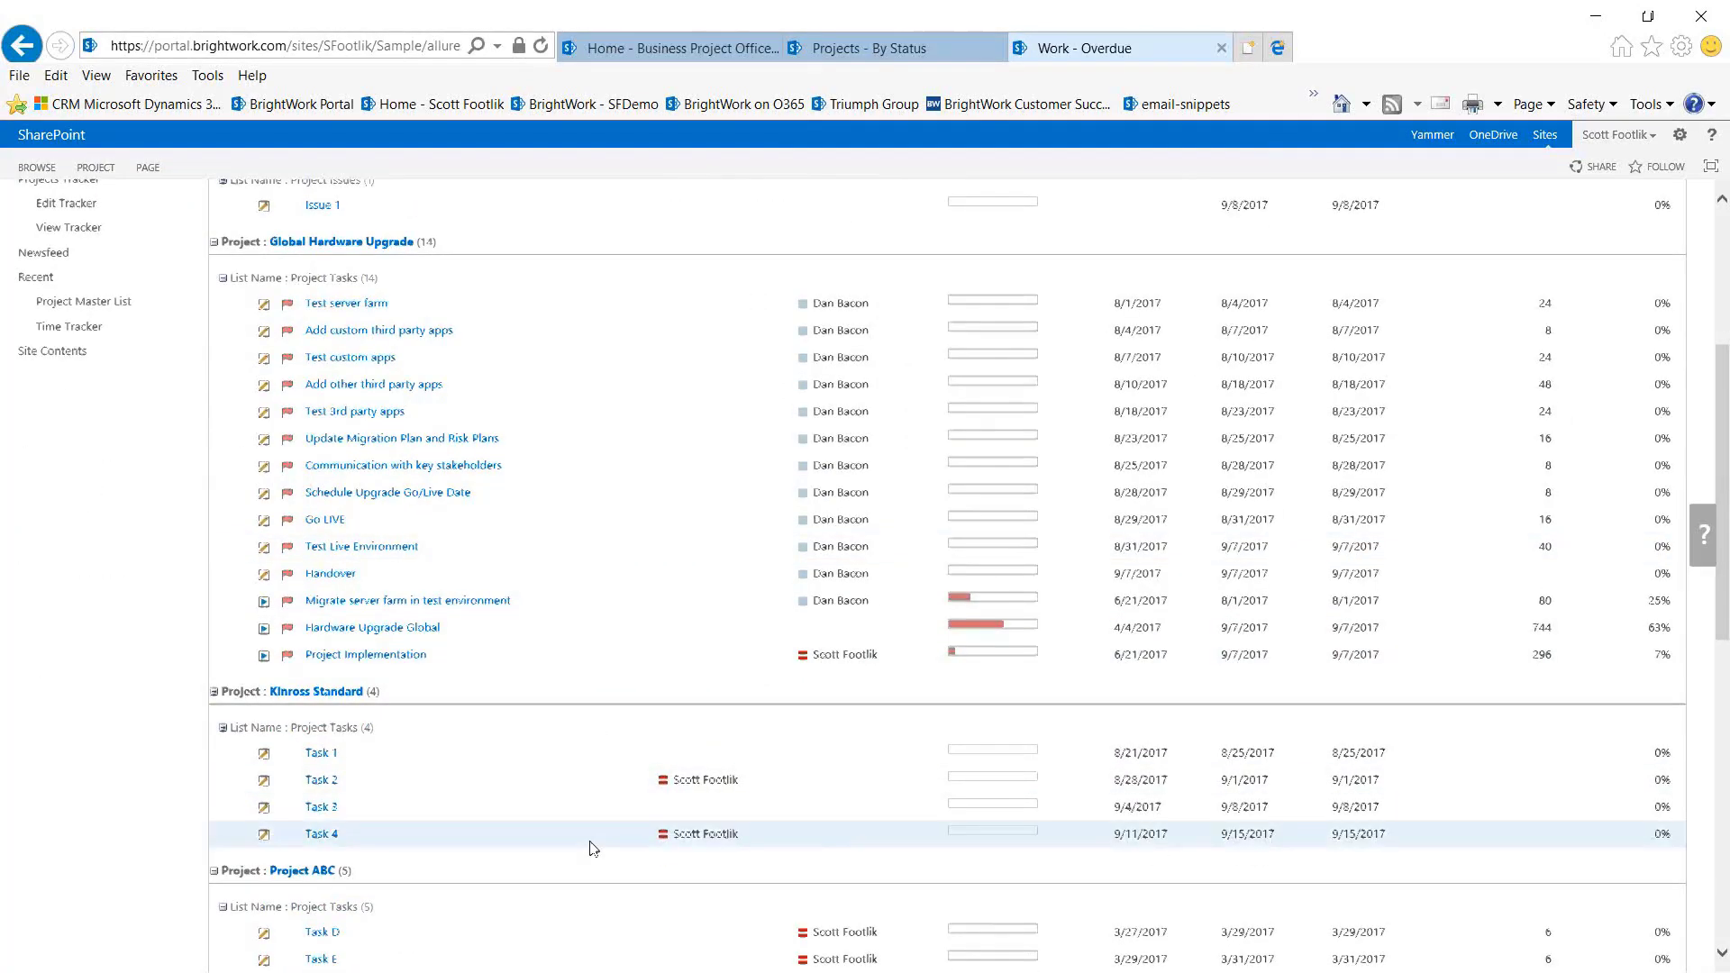
{"action": "scroll", "coordinate": [593, 848], "scroll_direction": "down", "scroll_amount": 9}
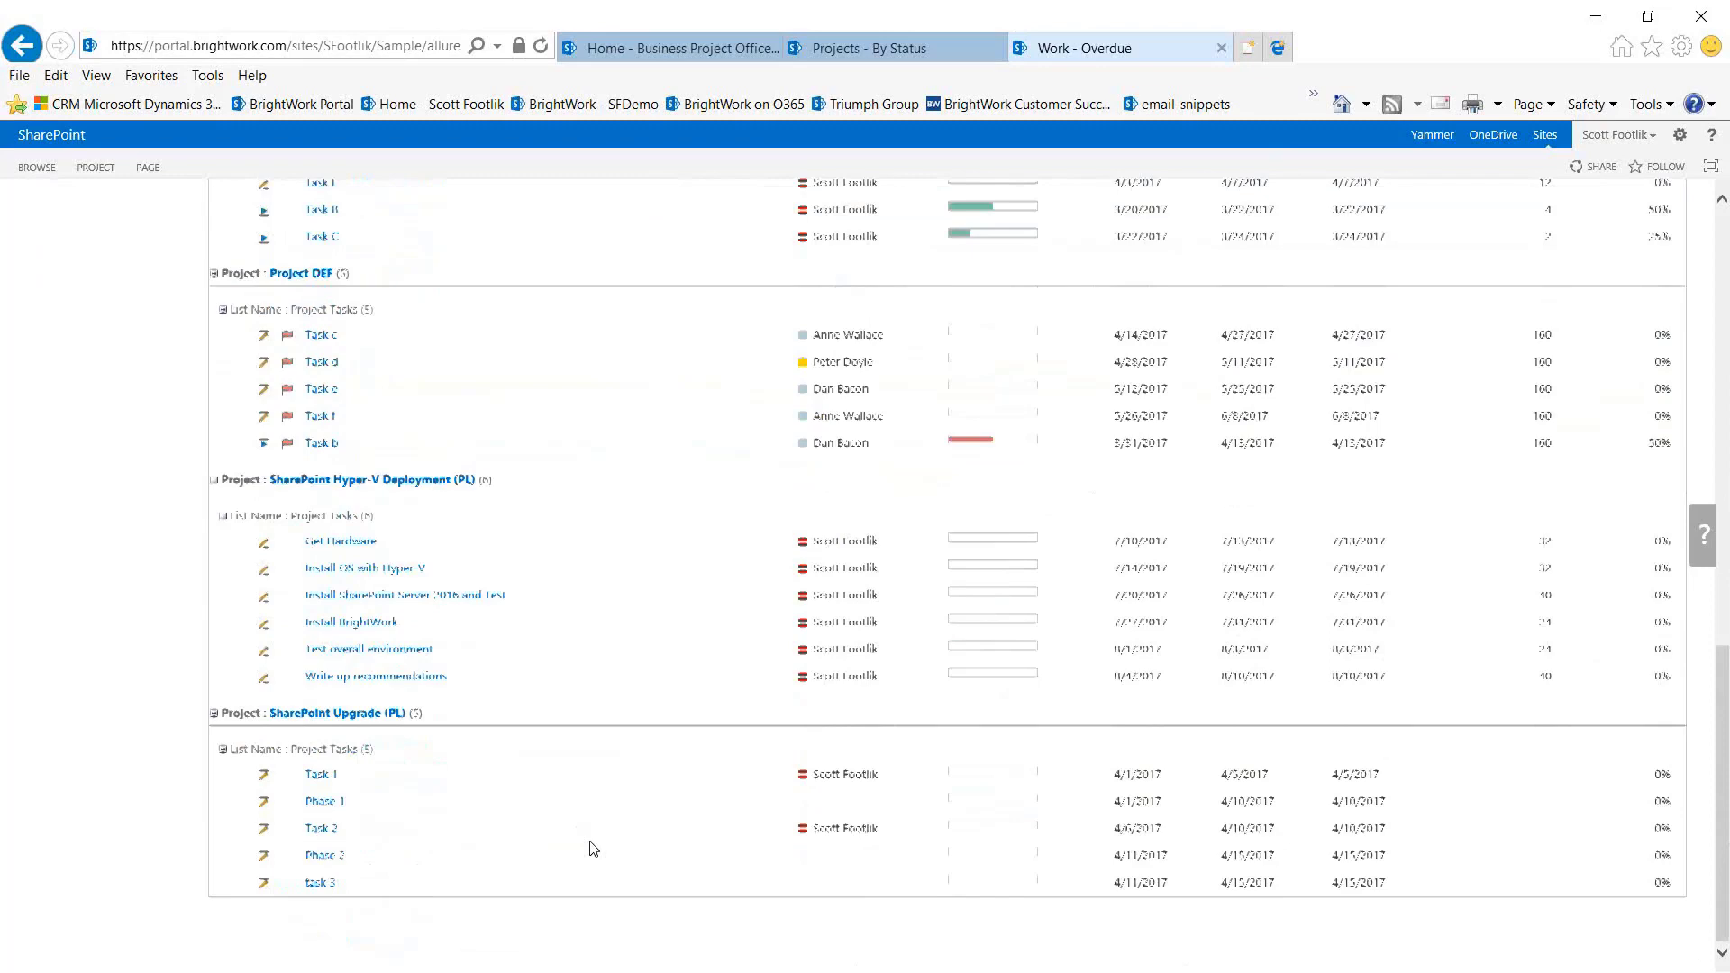
{"action": "scroll", "coordinate": [593, 848], "scroll_direction": "up", "scroll_amount": 13}
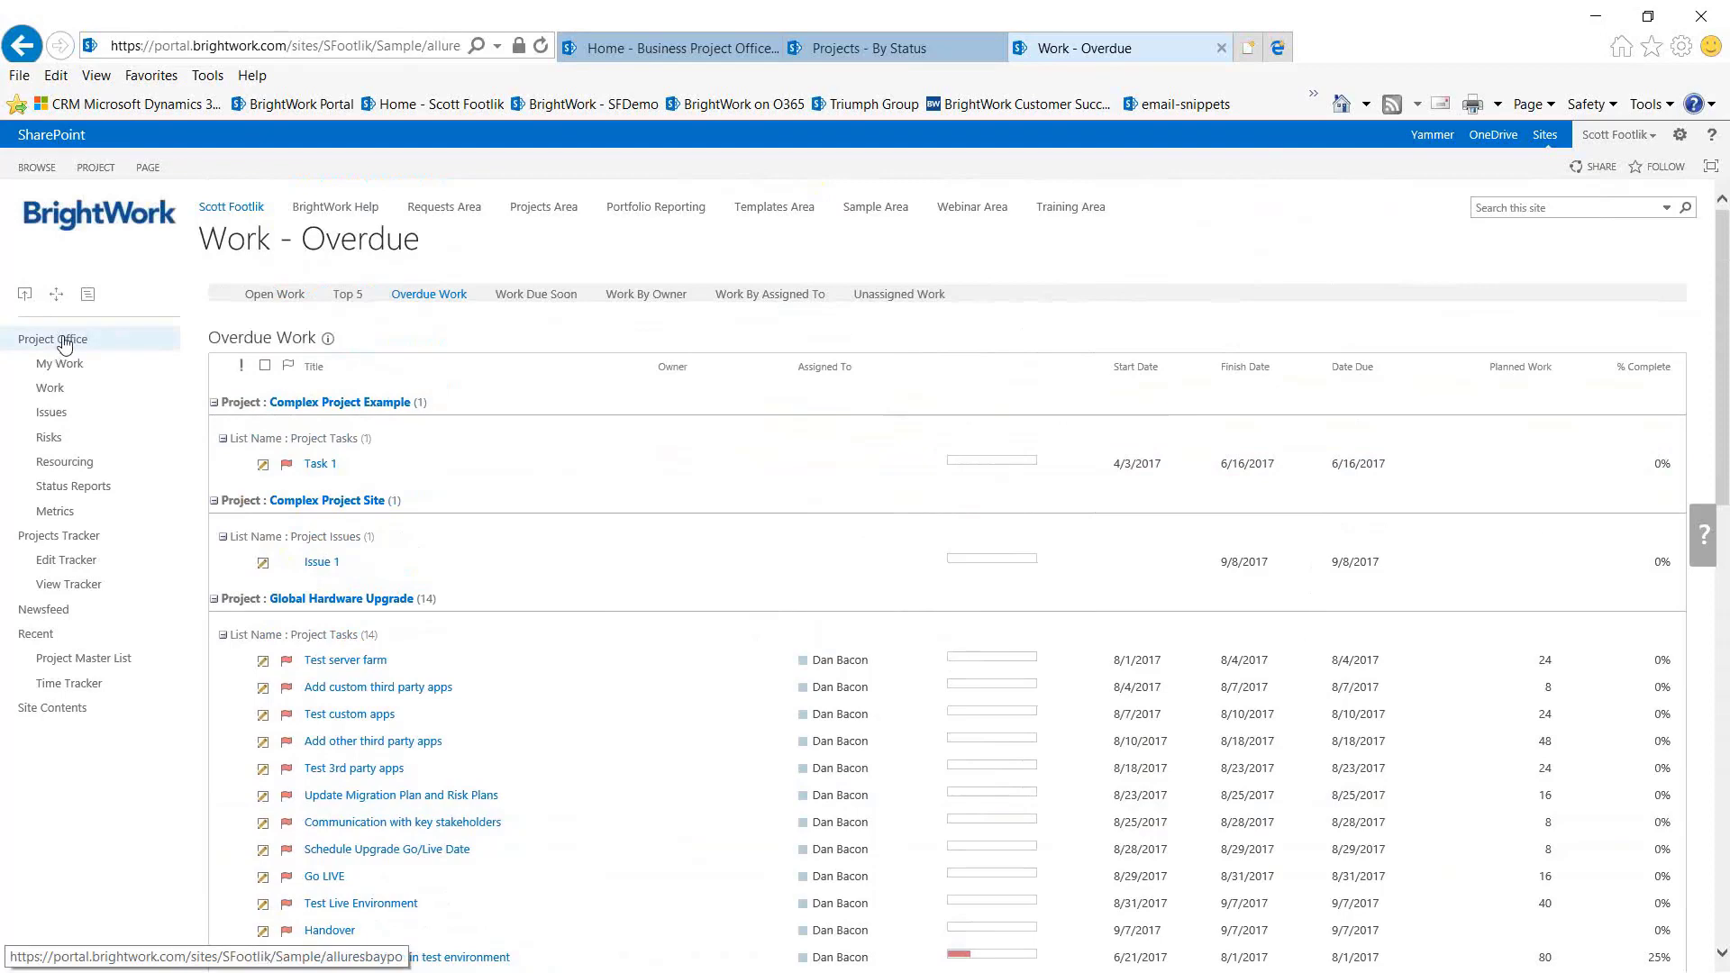
Go to the Status Charts page and bring up the Project Office Scorecard's METRIC SCORECARD commands.
{"action": "left_click", "coordinate": [63, 344]}
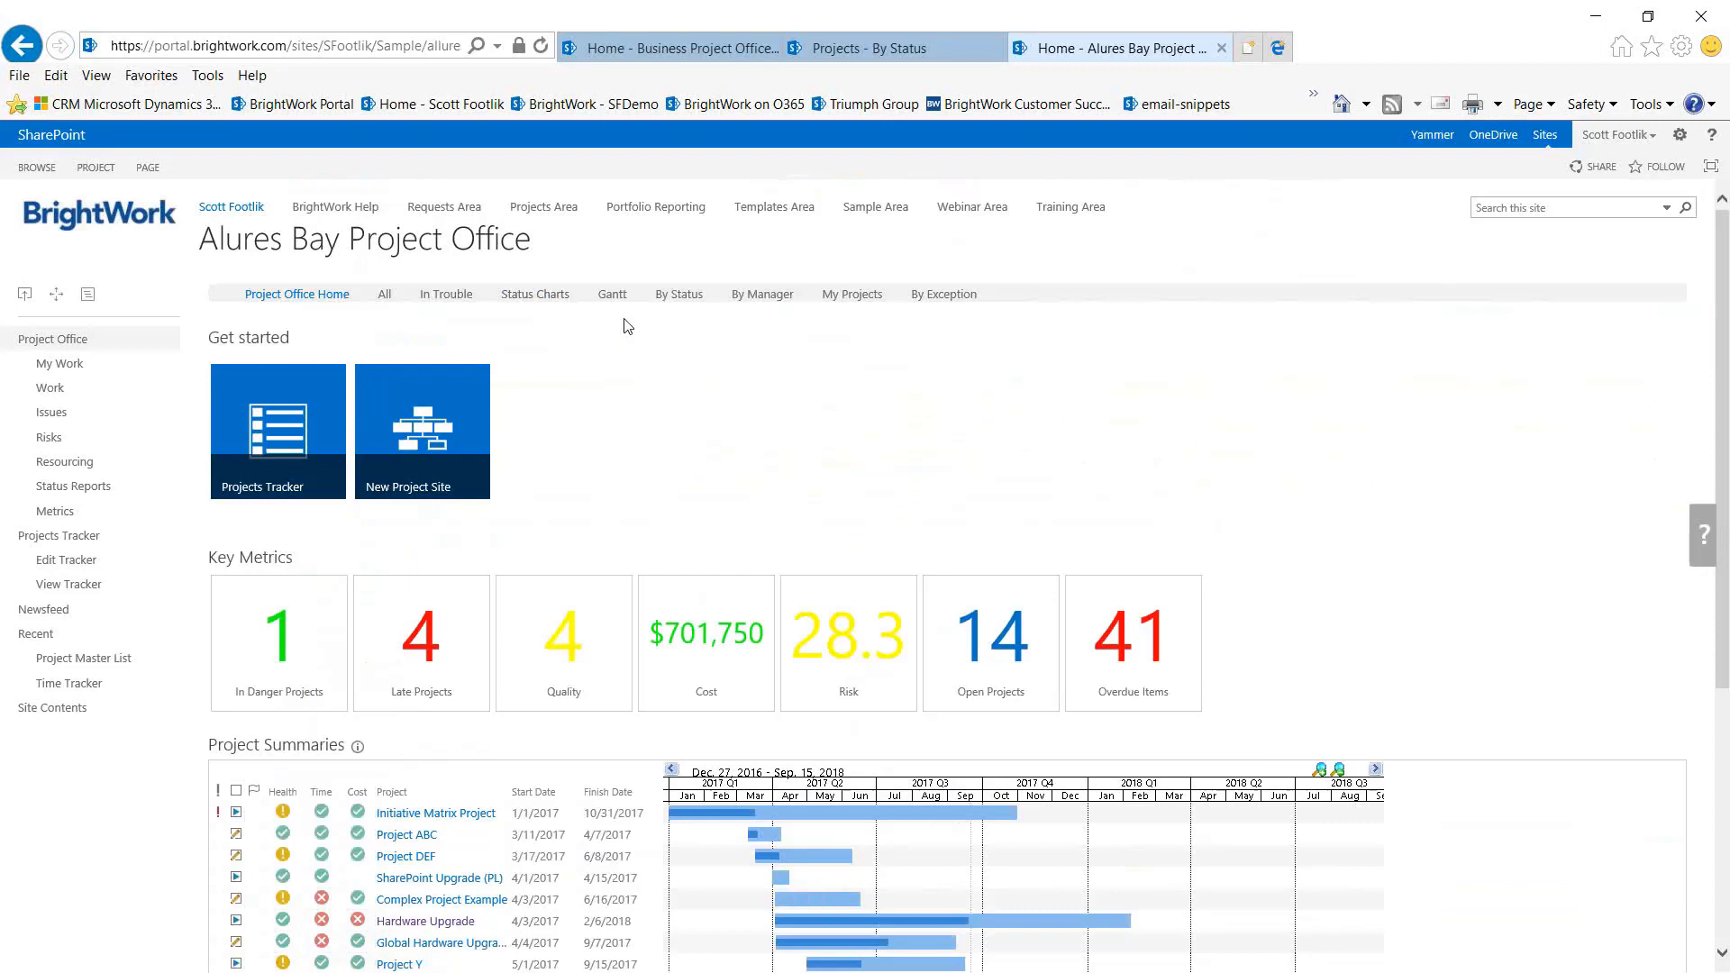
{"action": "left_click", "coordinate": [539, 297]}
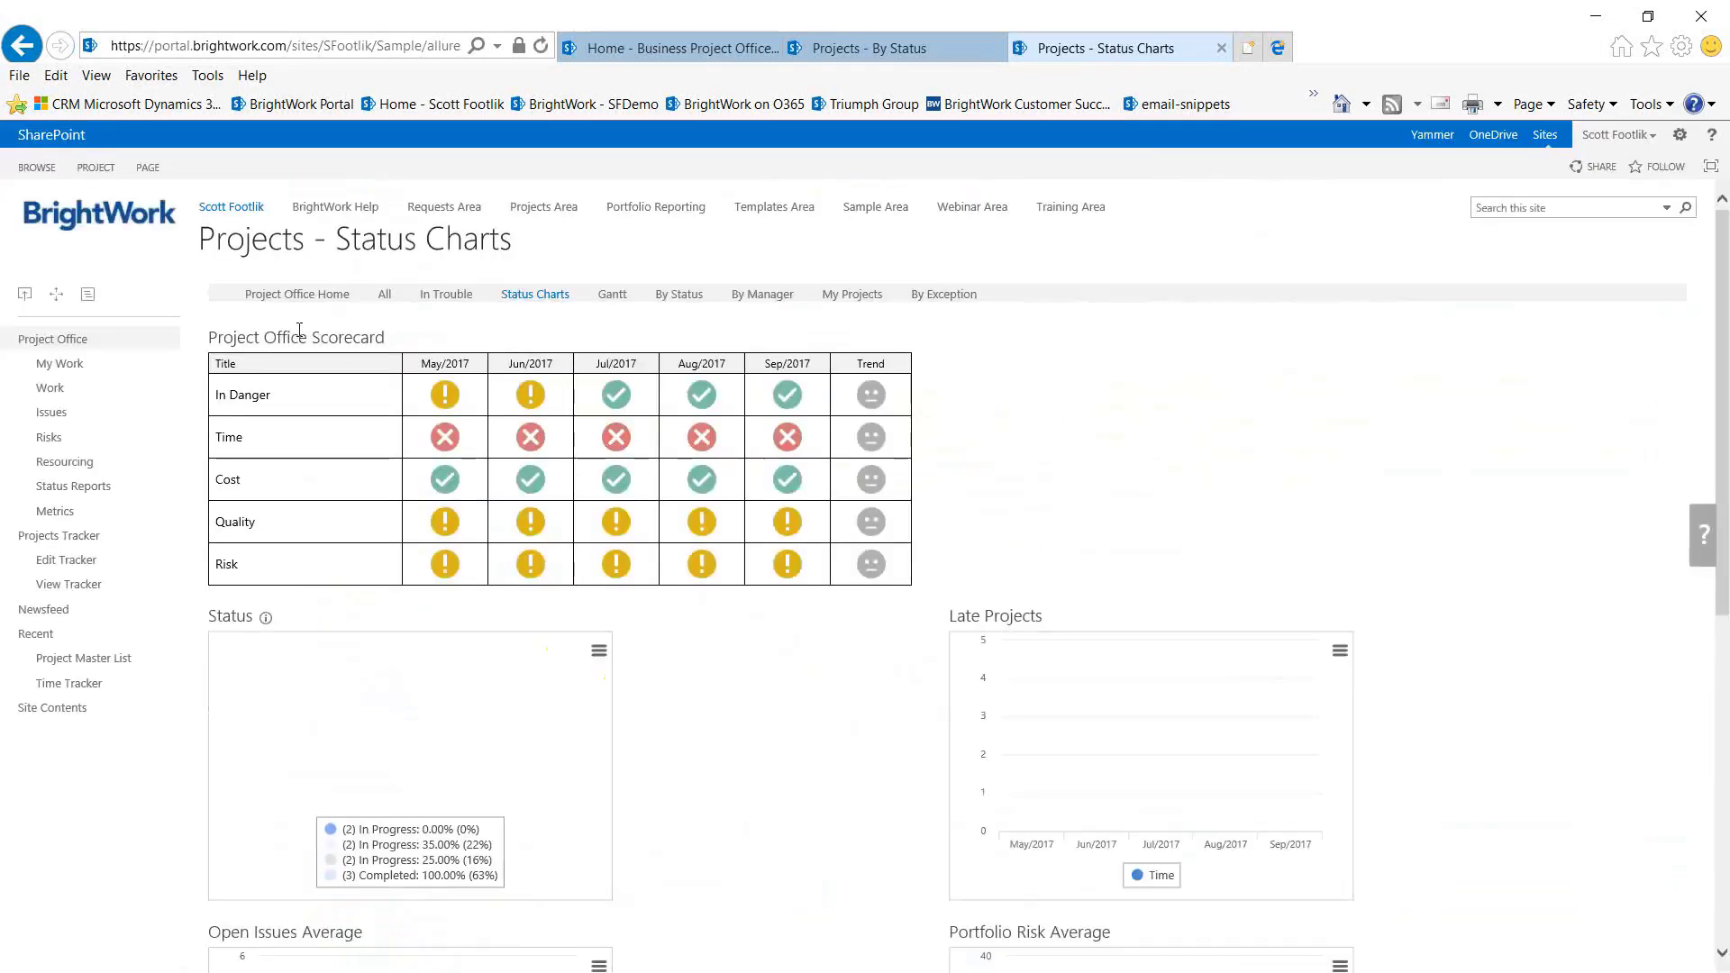
{"action": "left_click", "coordinate": [289, 401]}
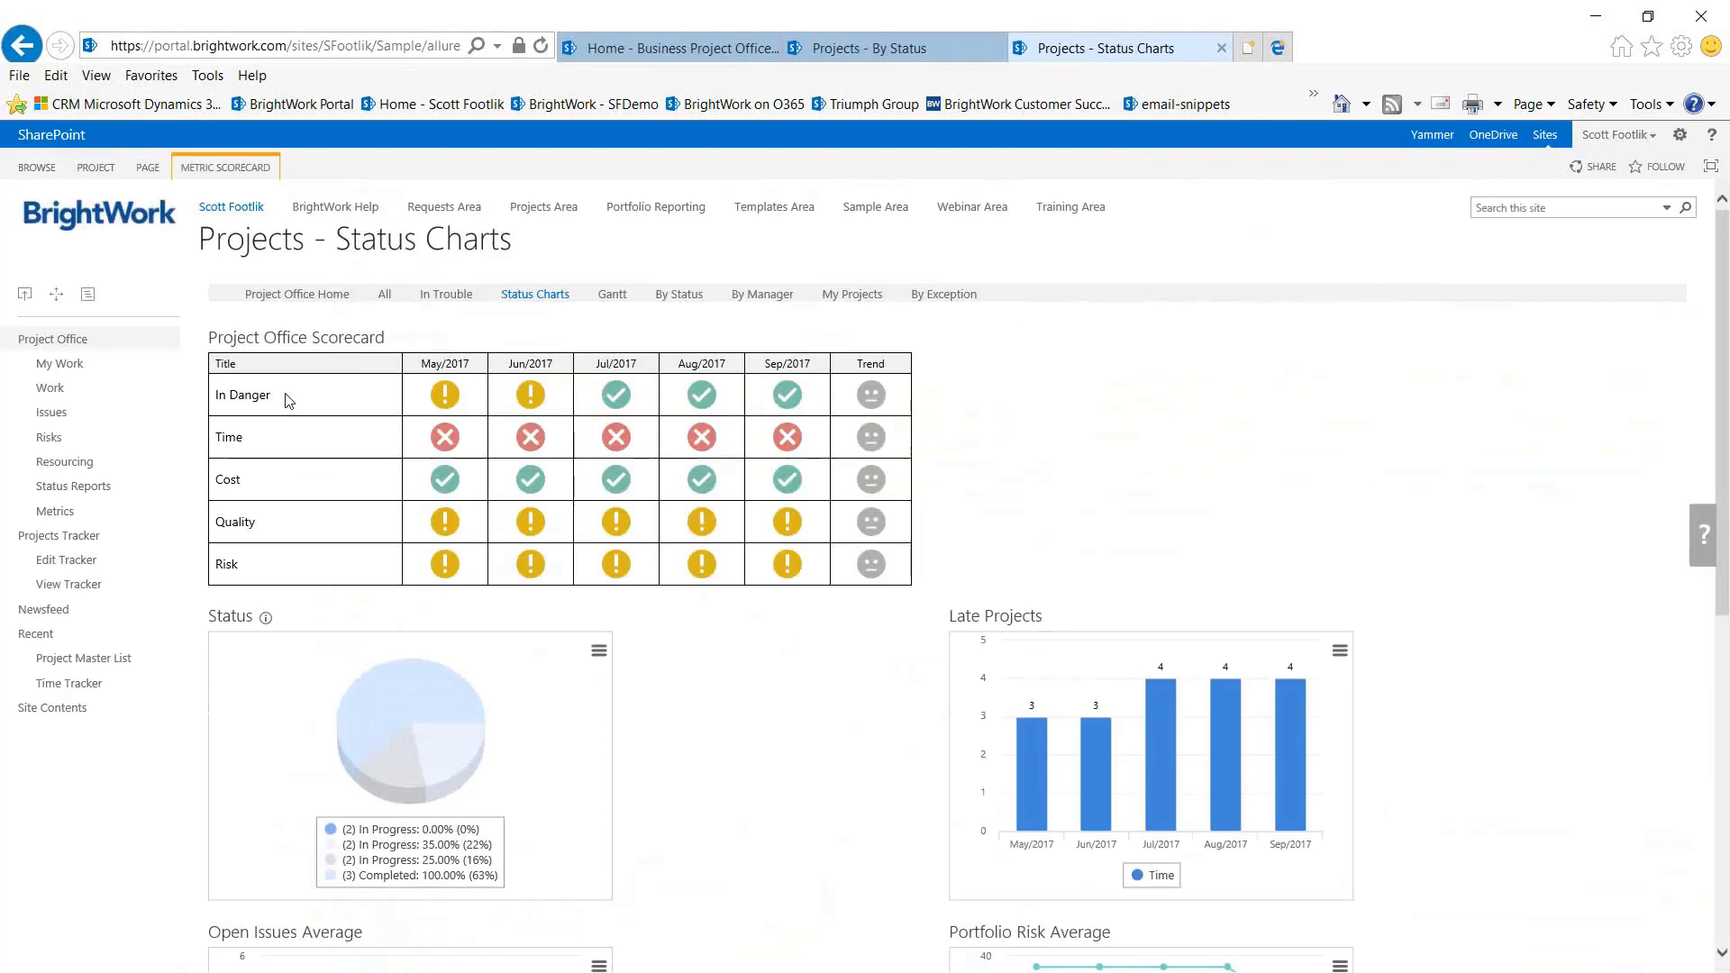
{"action": "left_click", "coordinate": [239, 167]}
Open the Metric Scorecard Settings and keep the interval at Months.
{"action": "left_click", "coordinate": [112, 223]}
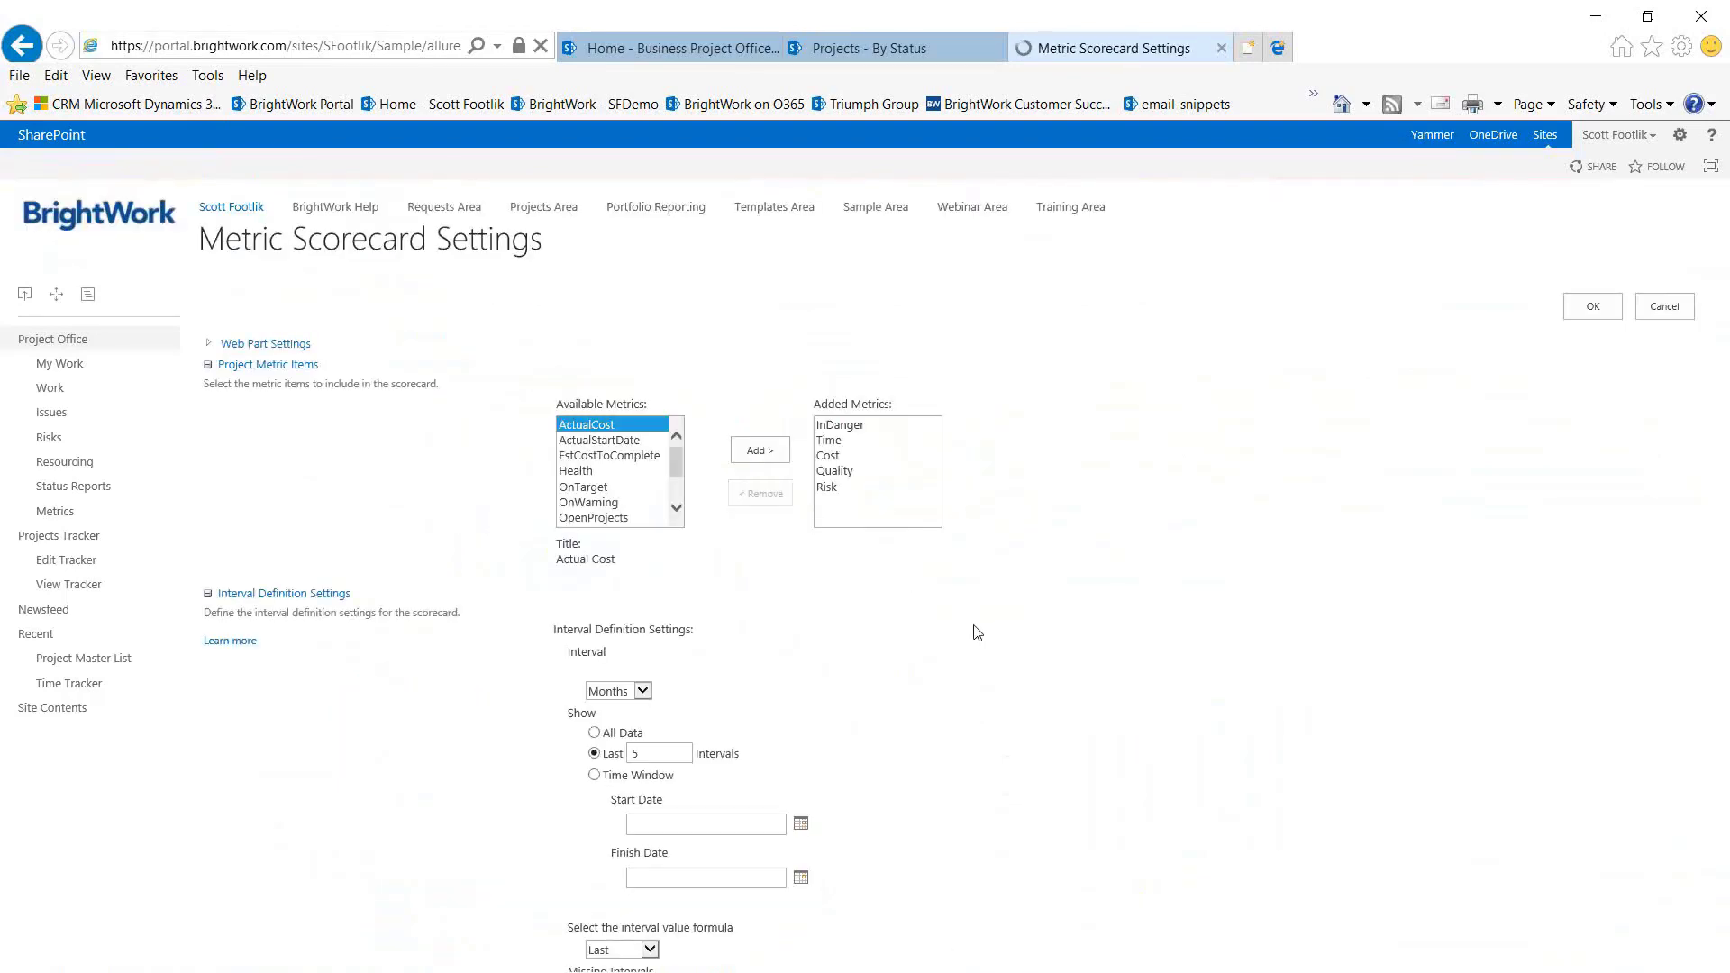
{"action": "mouse_move", "coordinate": [838, 440]}
{"action": "left_mouse_down"}
{"action": "mouse_move", "coordinate": [856, 441]}
{"action": "mouse_move", "coordinate": [838, 470]}
{"action": "mouse_move", "coordinate": [838, 435]}
{"action": "left_mouse_up"}
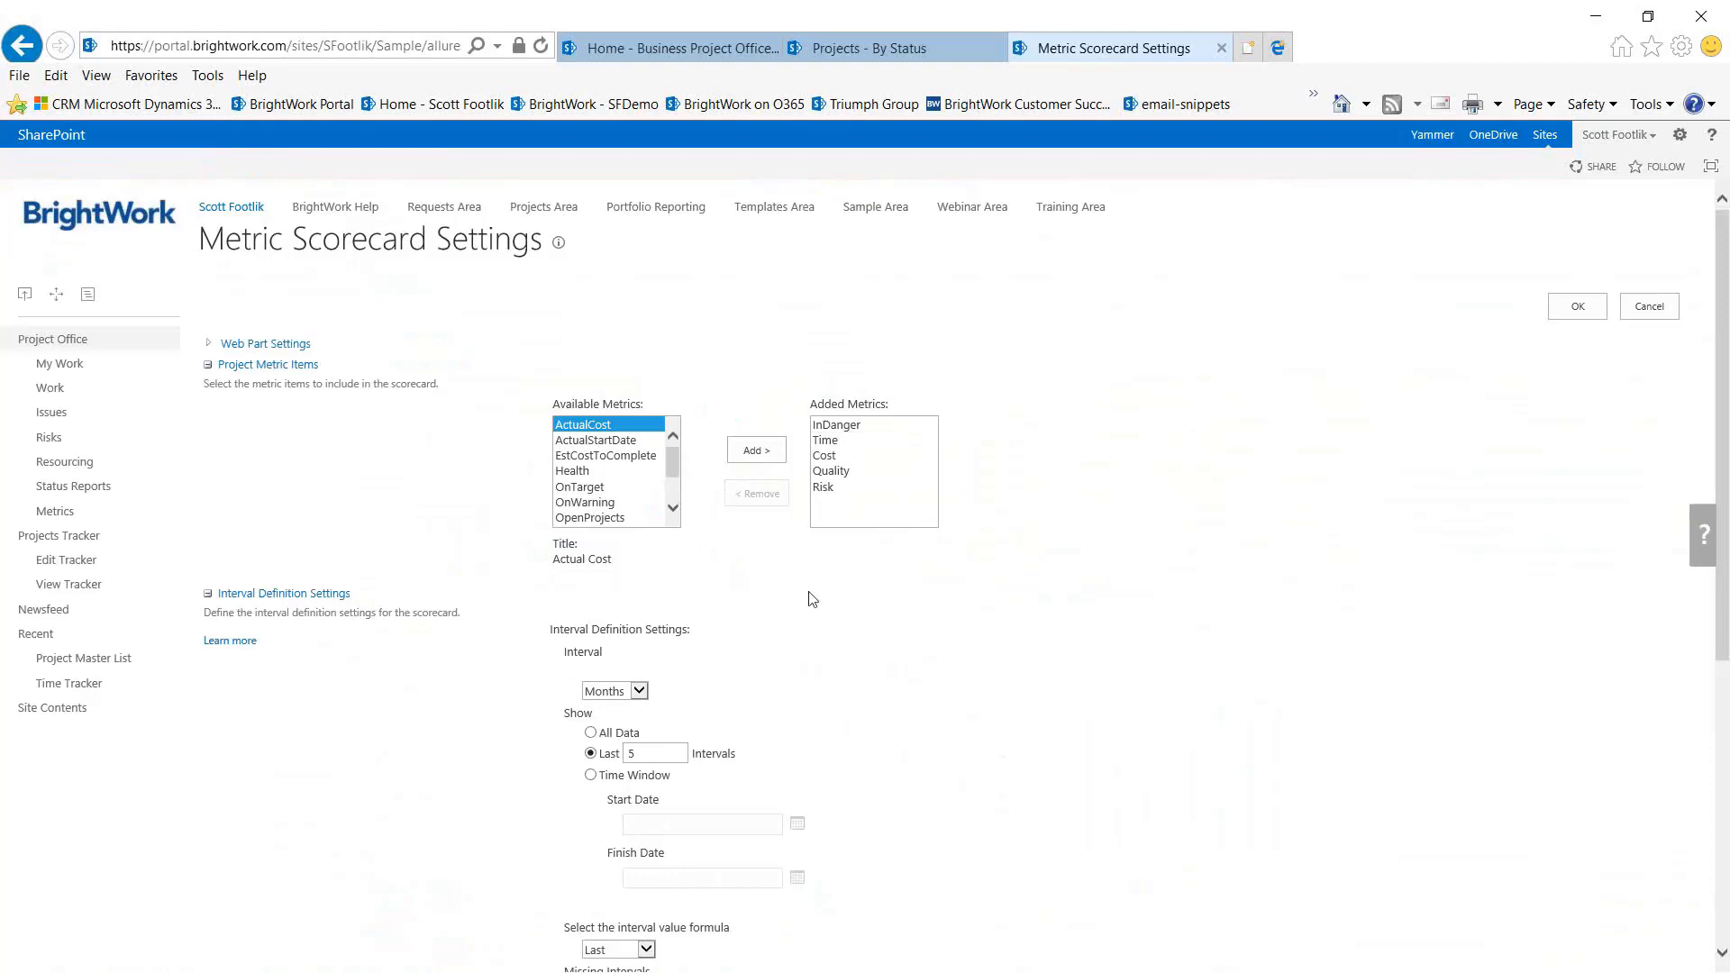
{"action": "scroll", "coordinate": [847, 656], "scroll_direction": "down", "scroll_amount": 4}
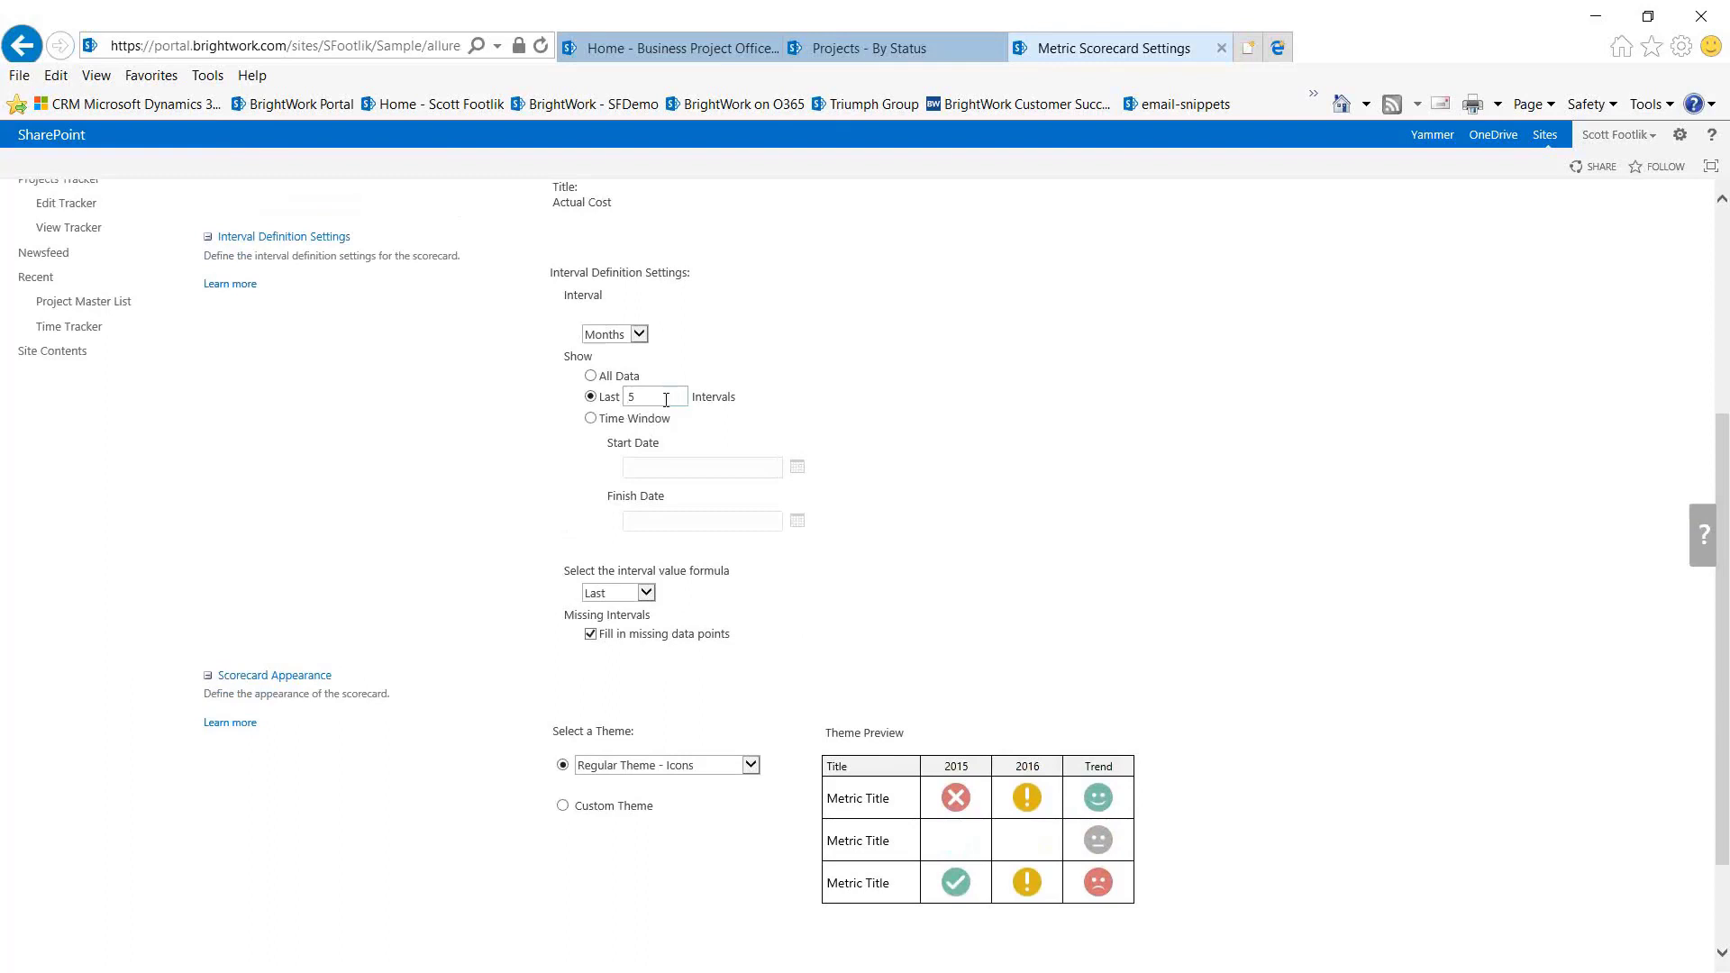
{"action": "left_click", "coordinate": [638, 334]}
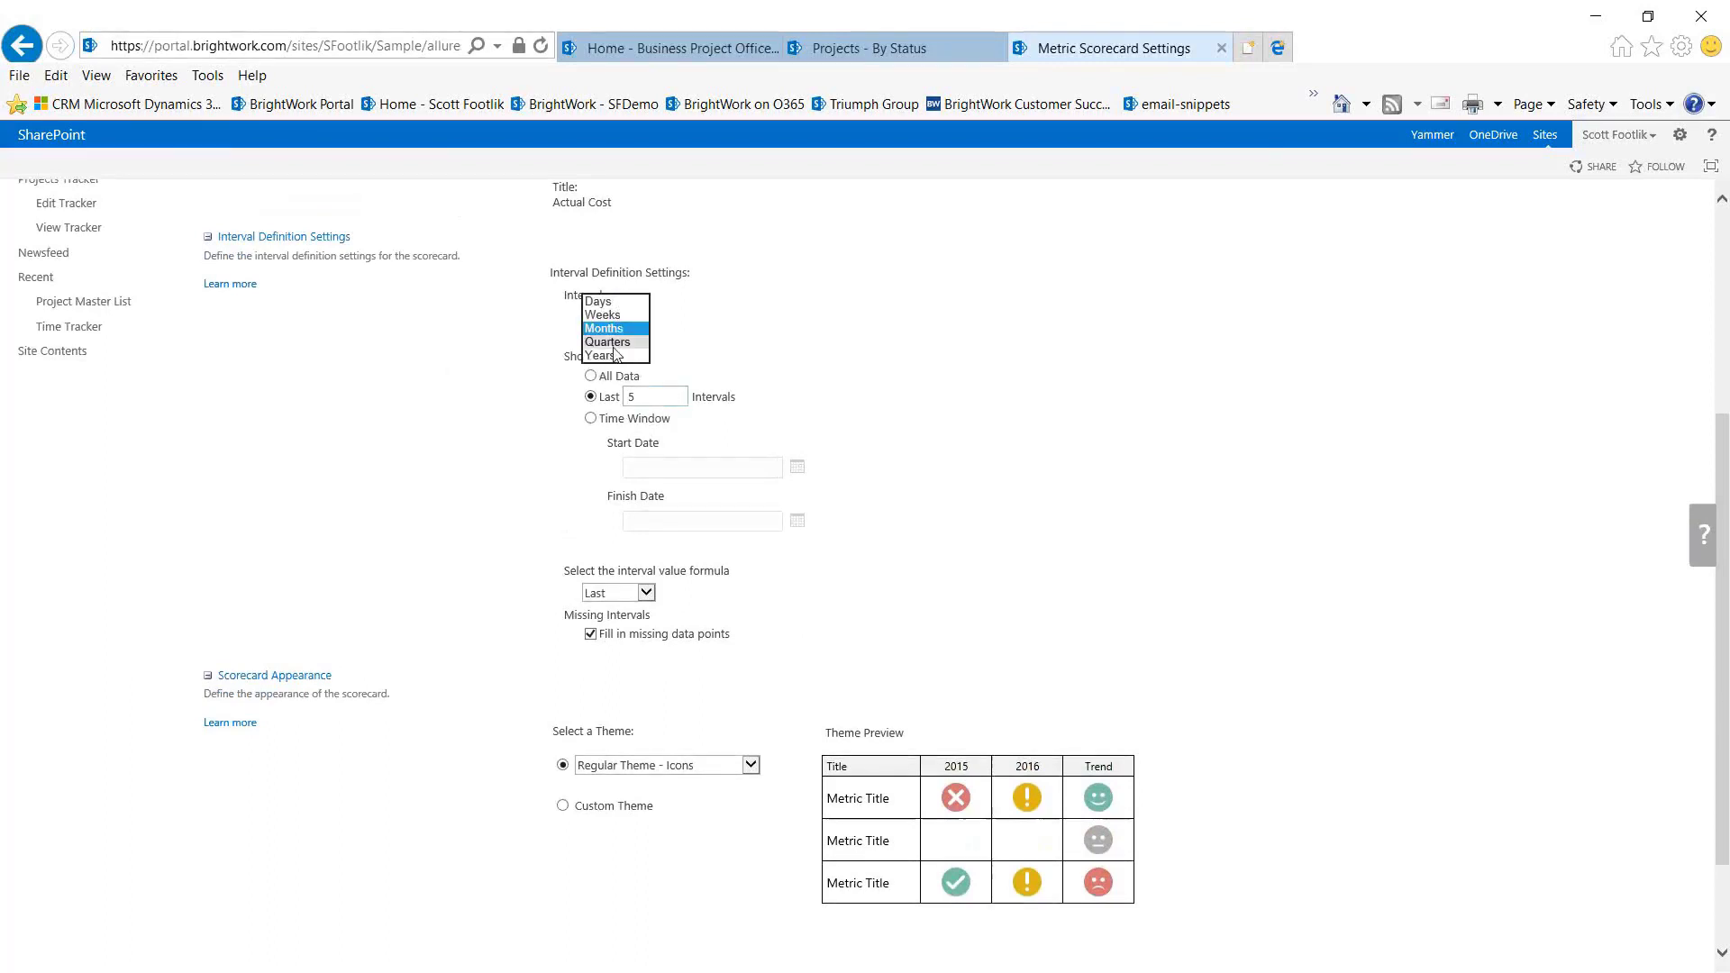
{"action": "left_click", "coordinate": [723, 360]}
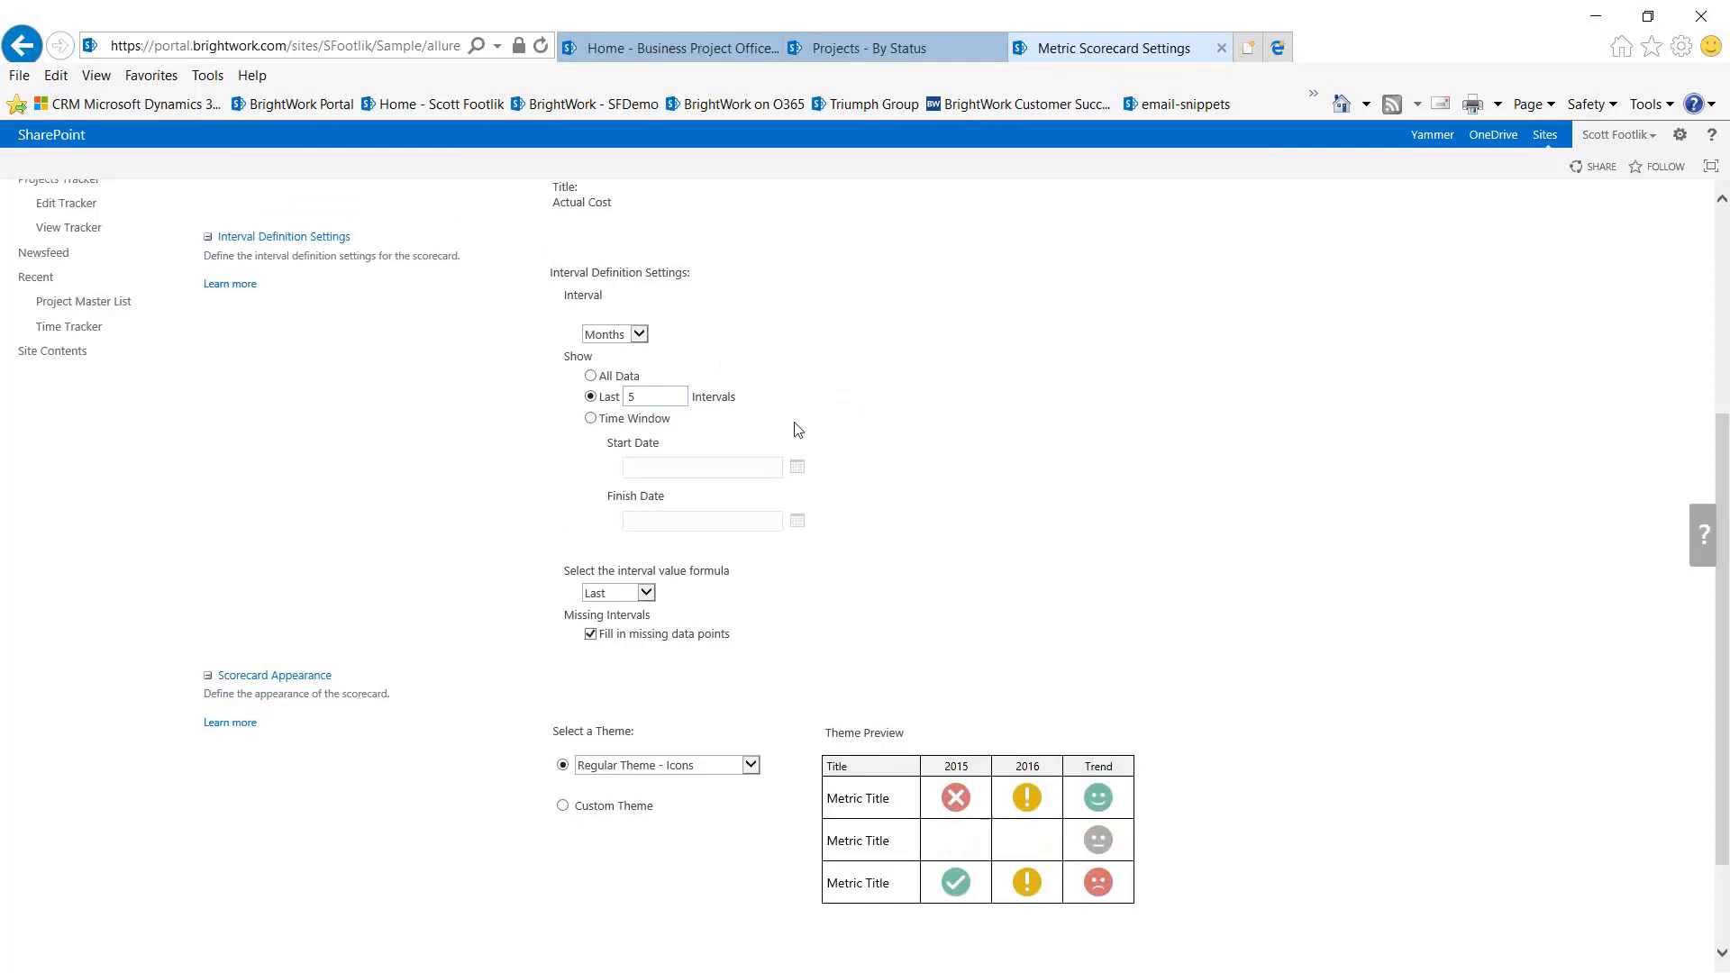
Choose the Regular Theme - Block Colors scorecard theme and save the settings.
{"action": "scroll", "coordinate": [895, 564], "scroll_direction": "down", "scroll_amount": 2}
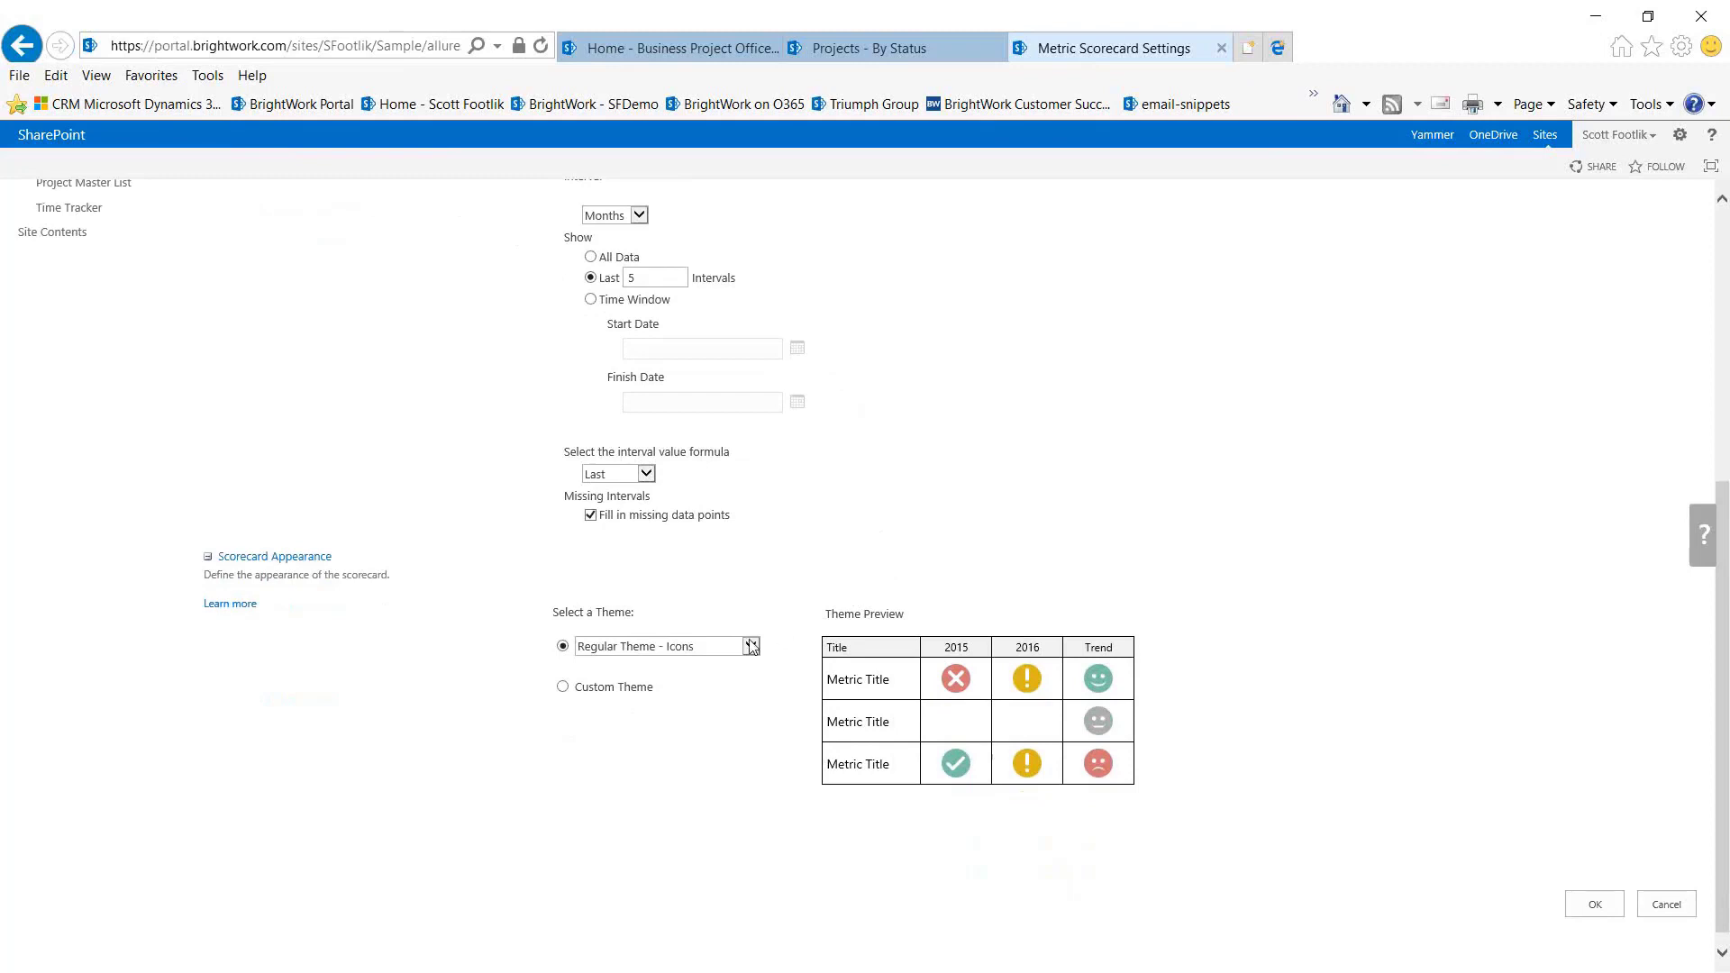
{"action": "left_click", "coordinate": [751, 649]}
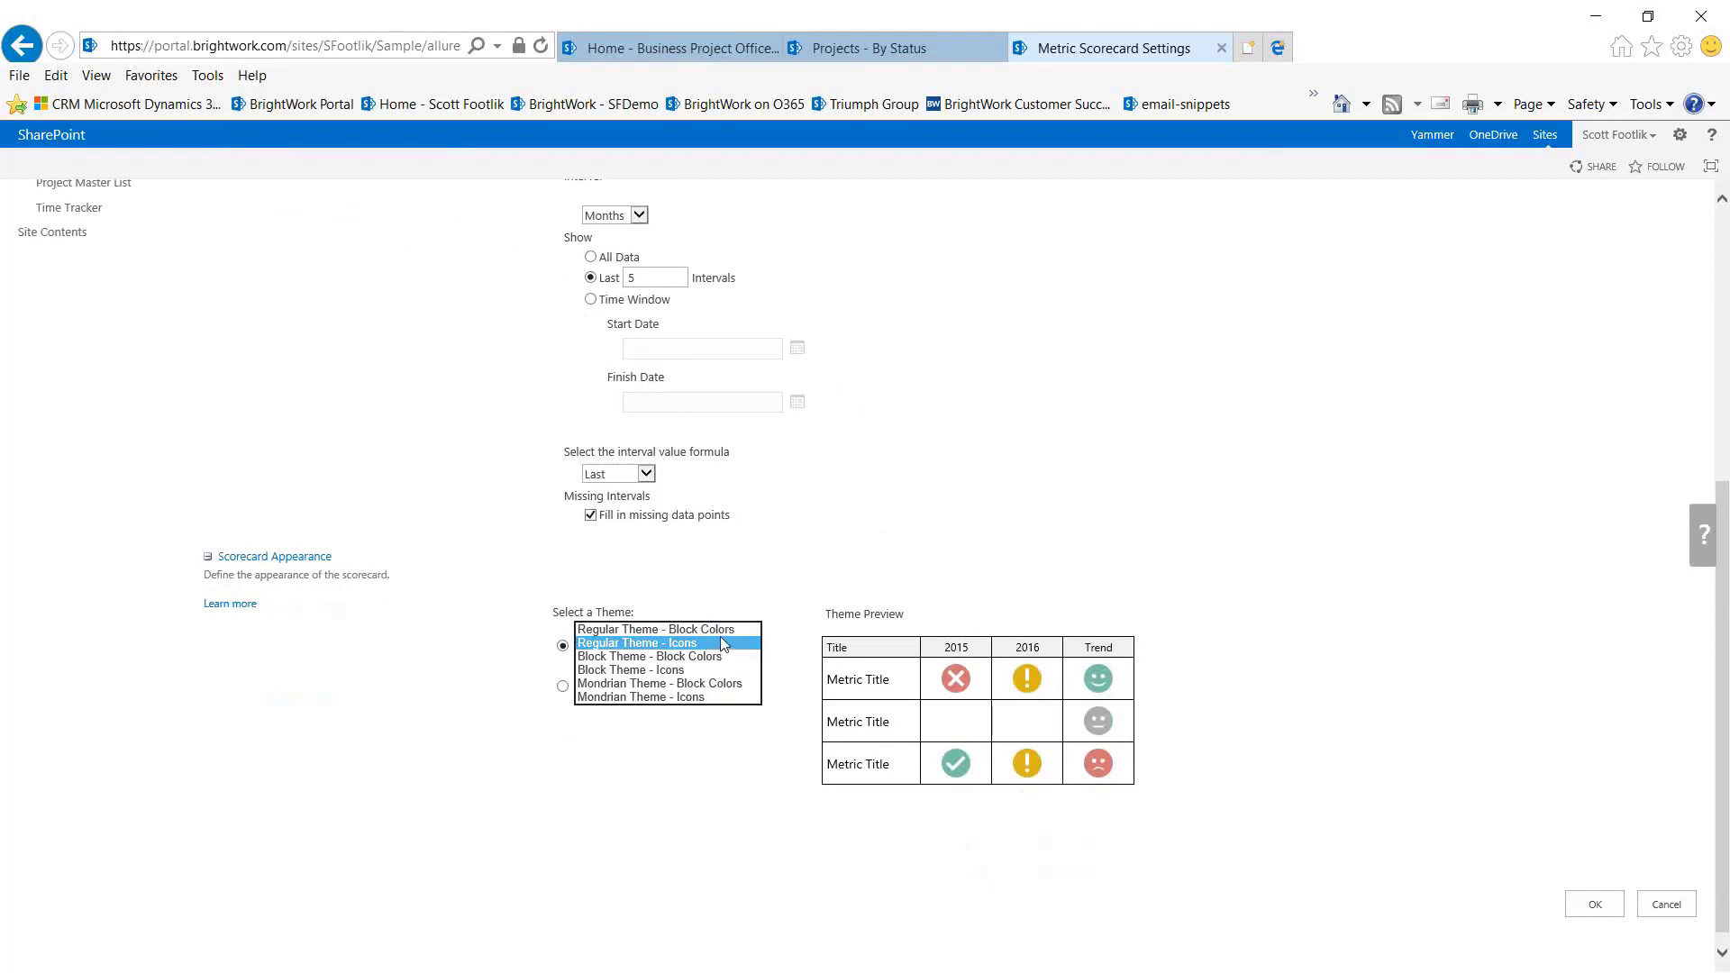
{"action": "left_click", "coordinate": [722, 630]}
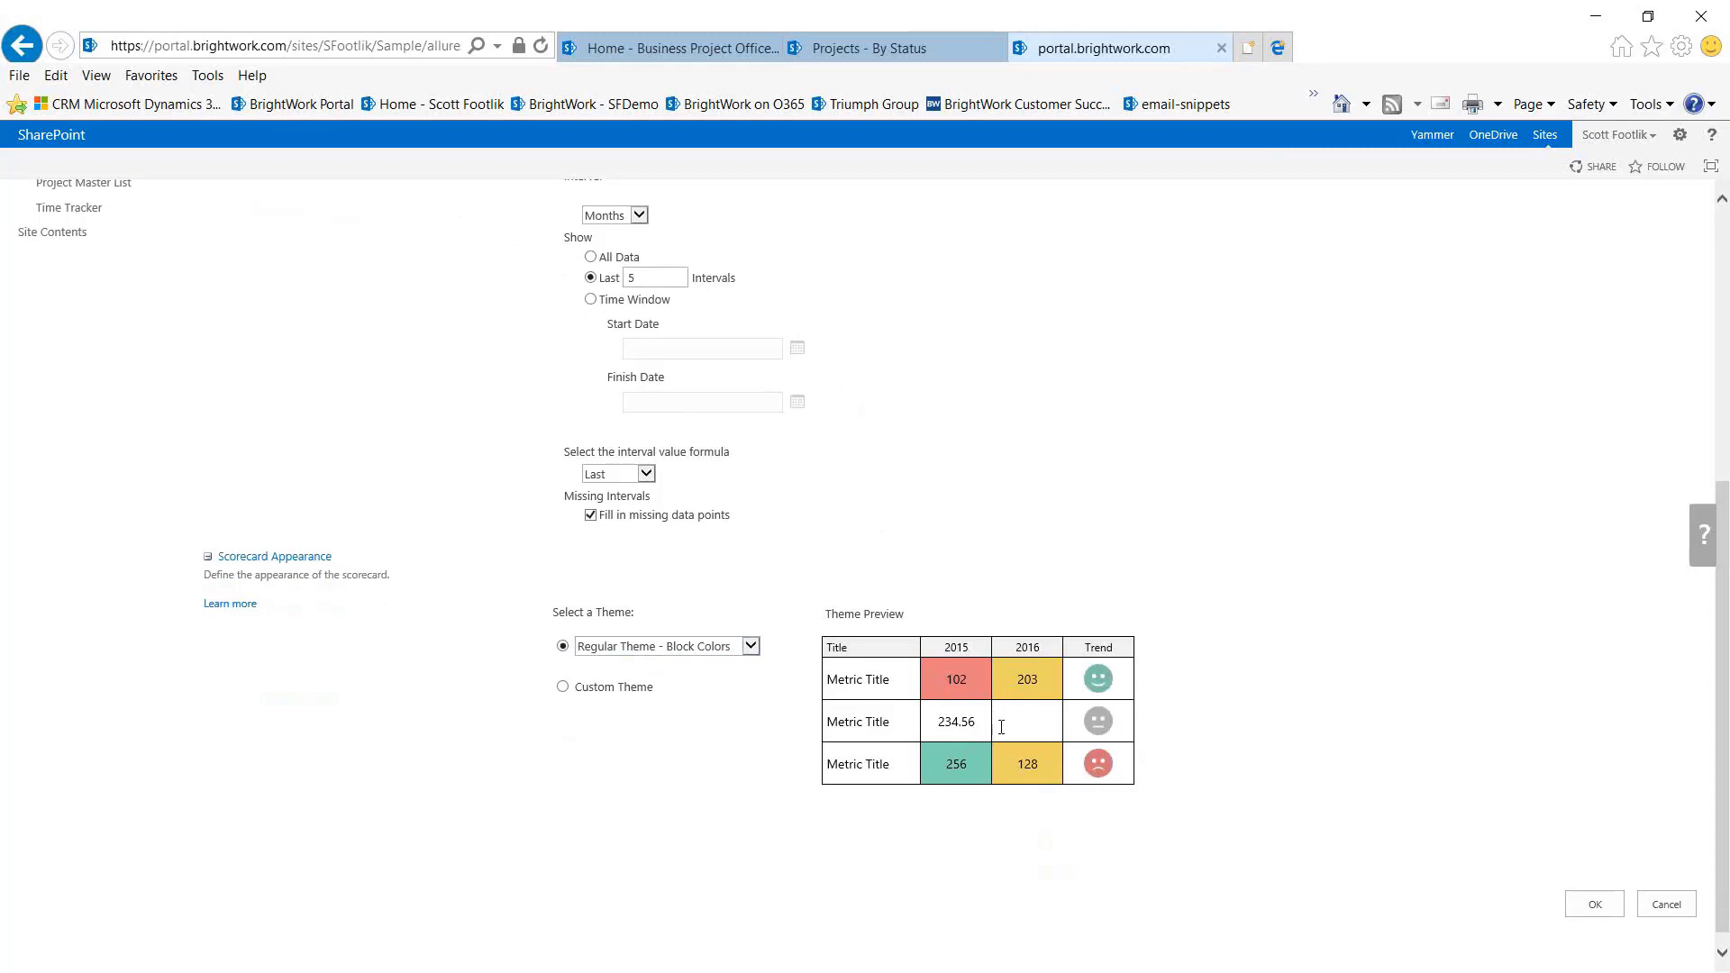
{"action": "scroll", "coordinate": [734, 730], "scroll_direction": "down", "scroll_amount": 1}
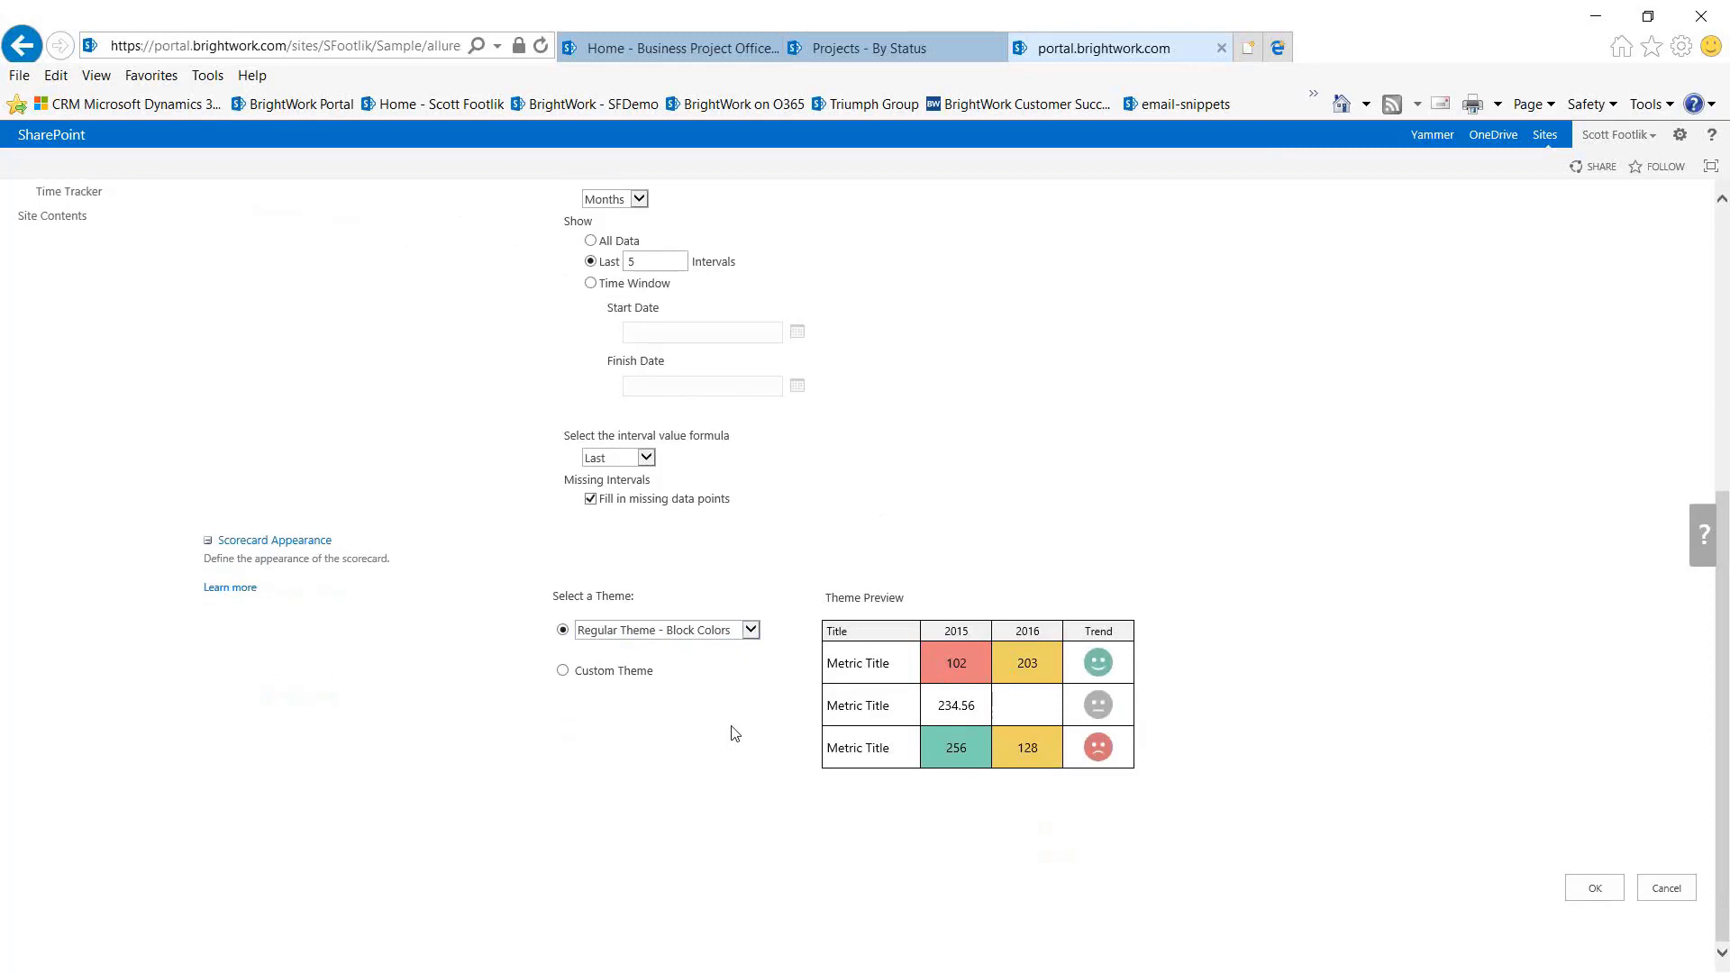
{"action": "left_click", "coordinate": [1579, 889]}
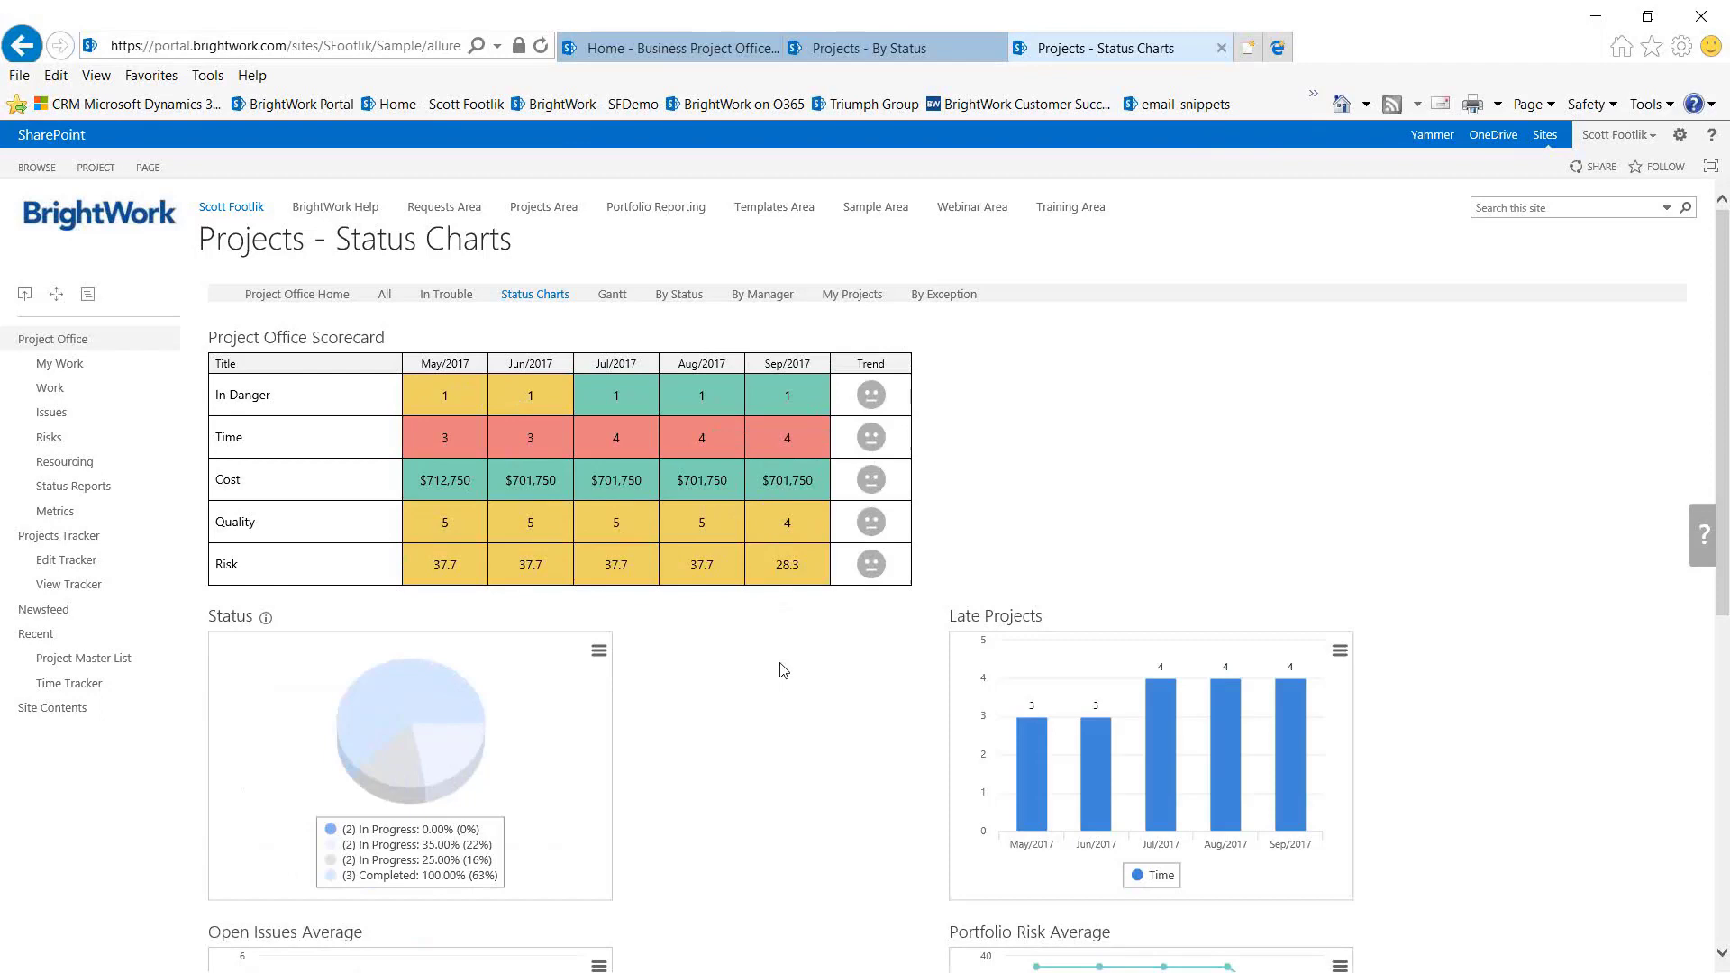
Scroll the Status Charts page to review the block-coloured scorecard and charts.
{"action": "scroll", "coordinate": [783, 671], "scroll_direction": "down", "scroll_amount": 4}
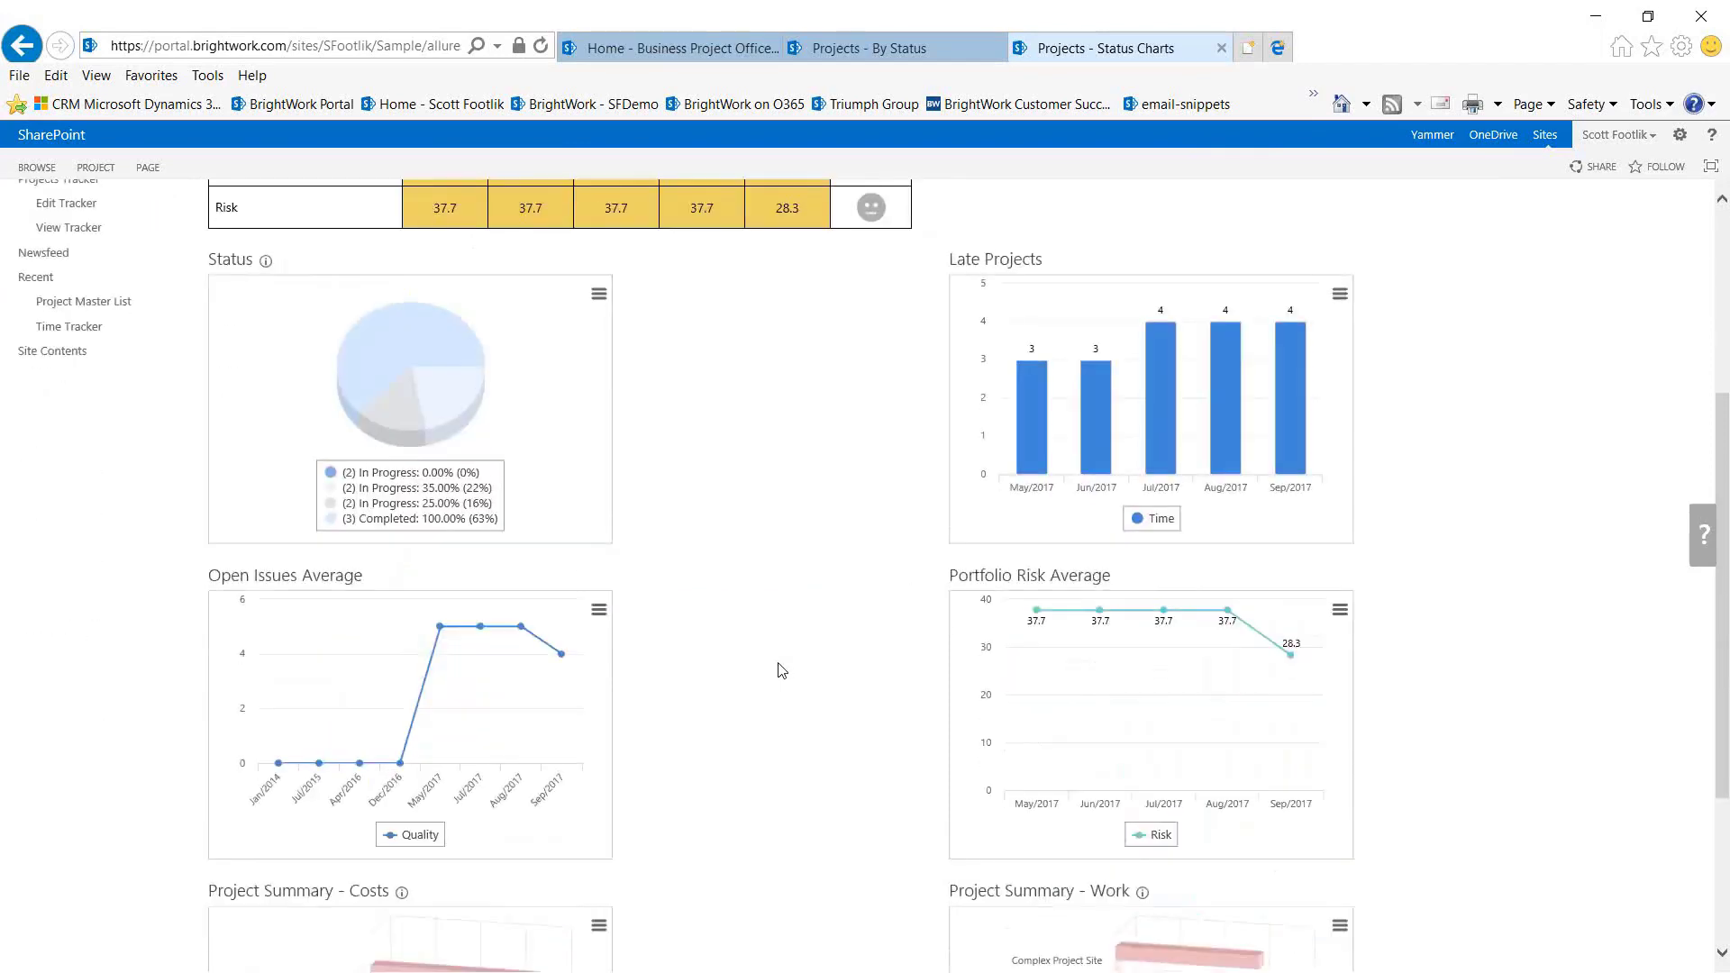
{"action": "scroll", "coordinate": [780, 669], "scroll_direction": "up", "scroll_amount": 4}
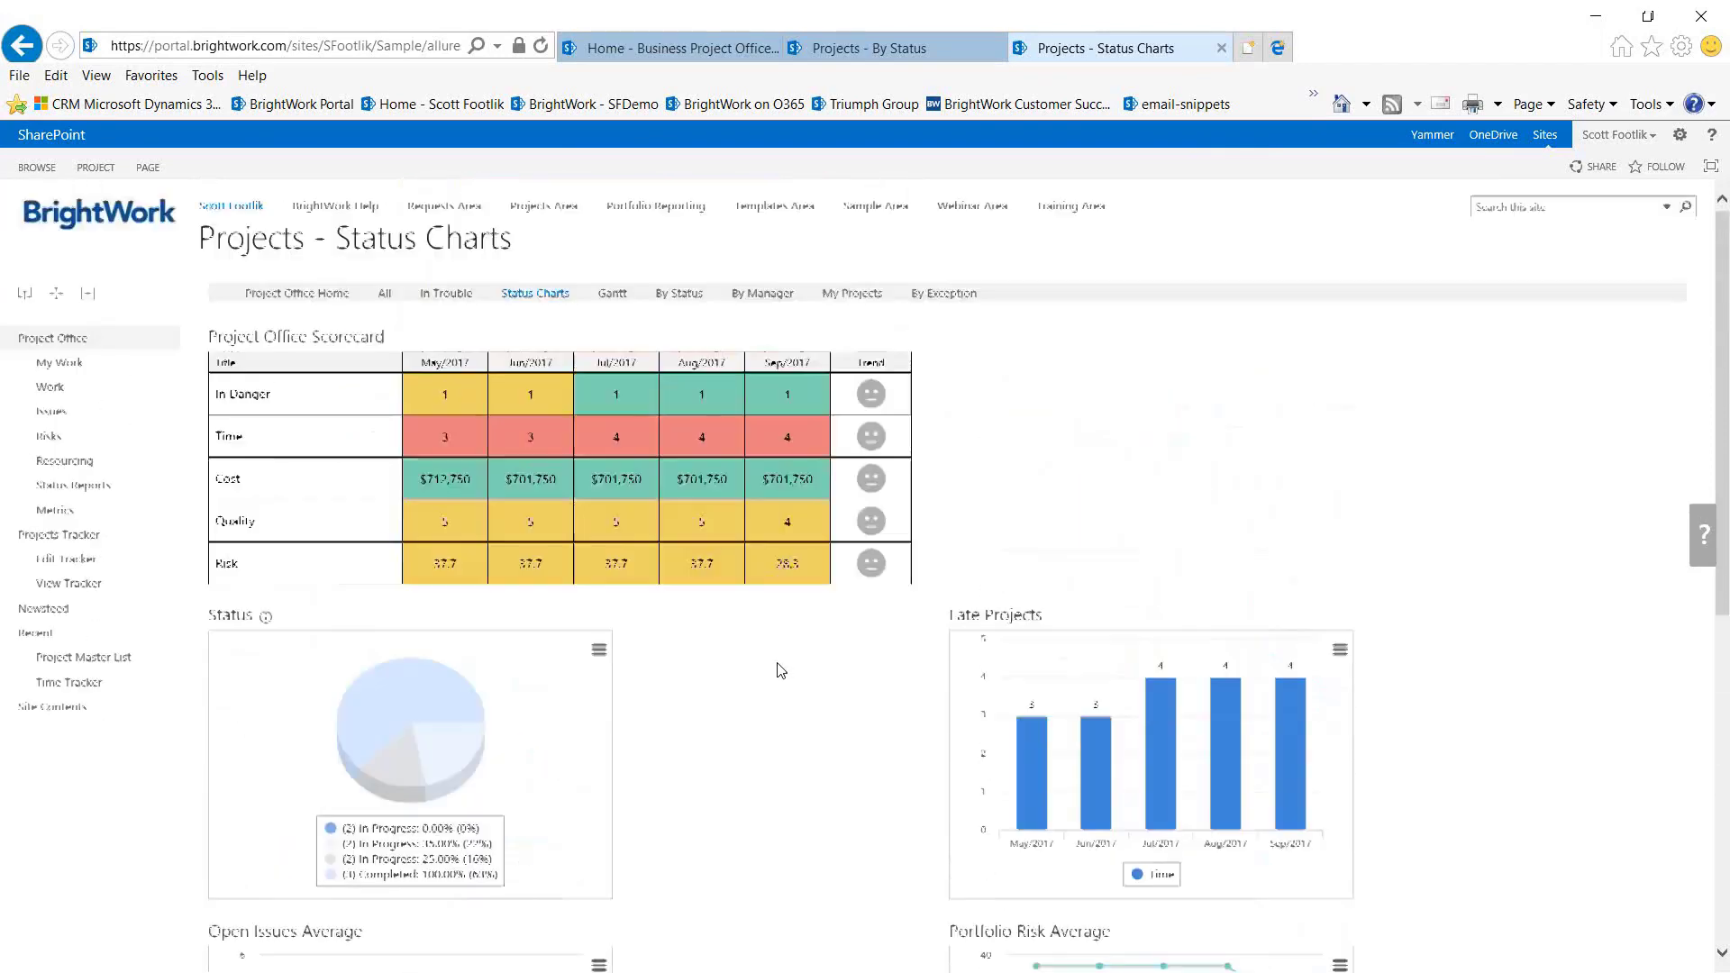